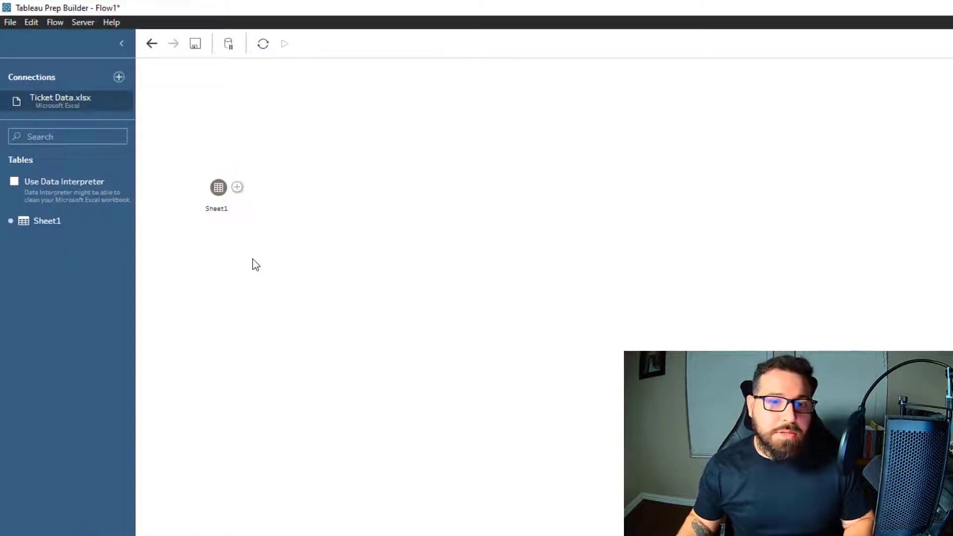
- Add a Clean step after Sheet1 and place it lower on the canvas
click(237, 188)
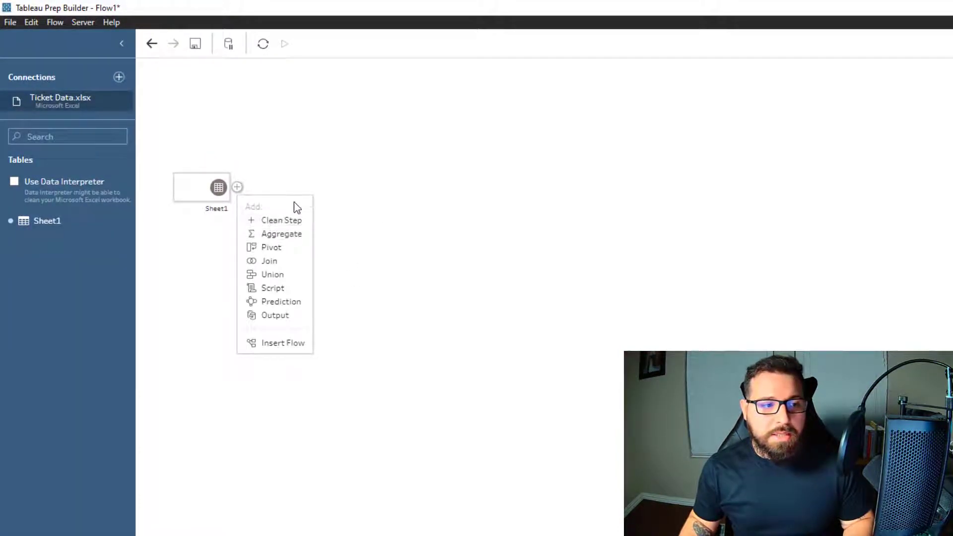
click(293, 220)
drag(305, 190, 309, 243)
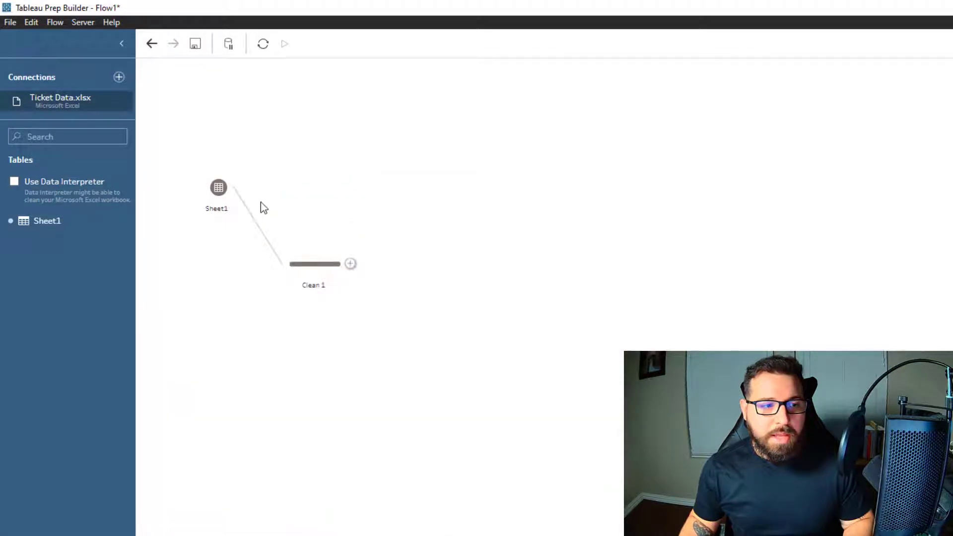
- Add a Join step after Sheet1, move it right, and view Clean 1's field profile
click(238, 187)
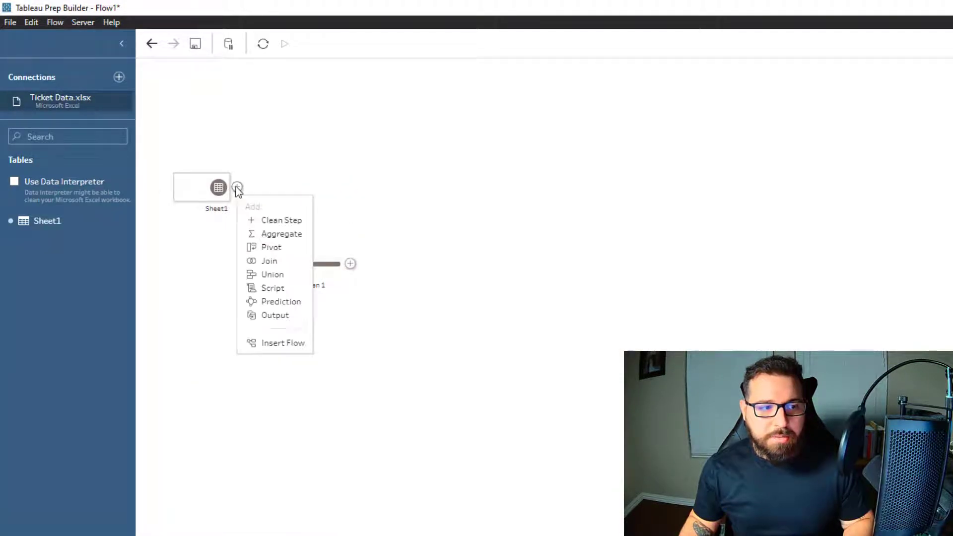
click(270, 261)
drag(313, 188, 401, 199)
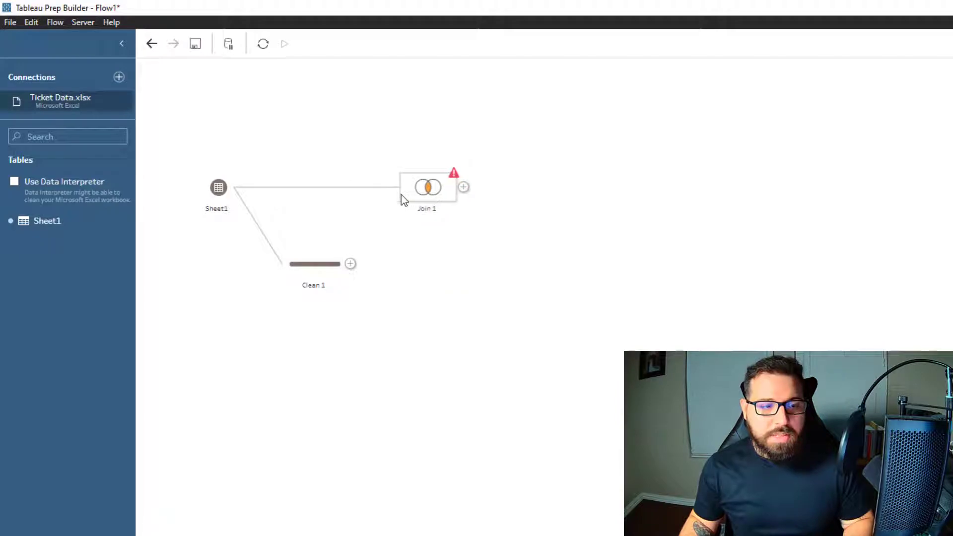
click(326, 268)
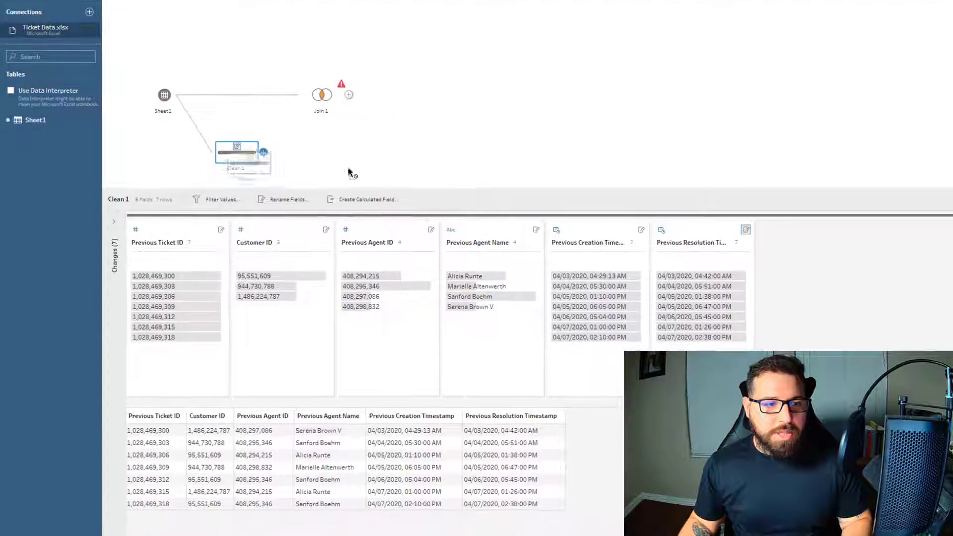
- Connect Clean 1 into Join 1 as the second input and color Clean 1 orange
drag(236, 149, 315, 100)
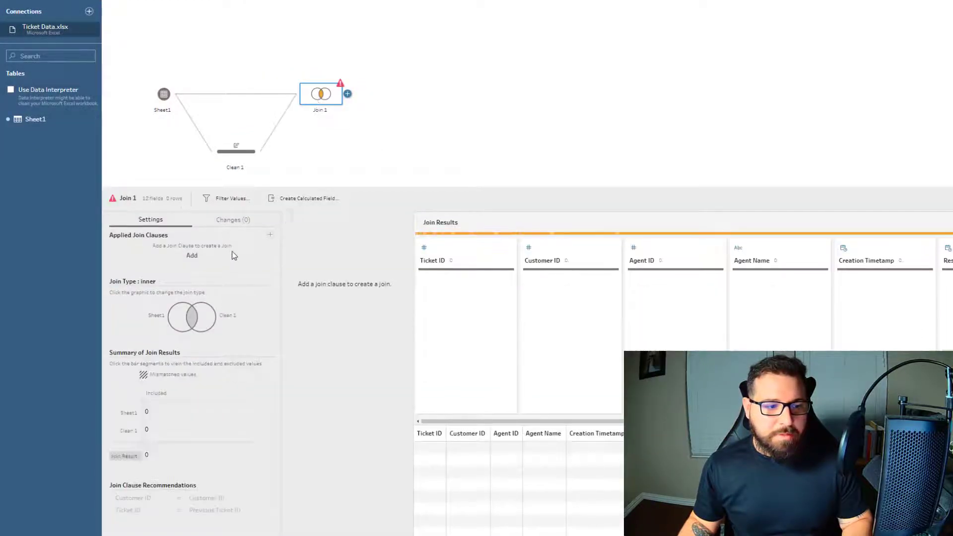
right_click(236, 150)
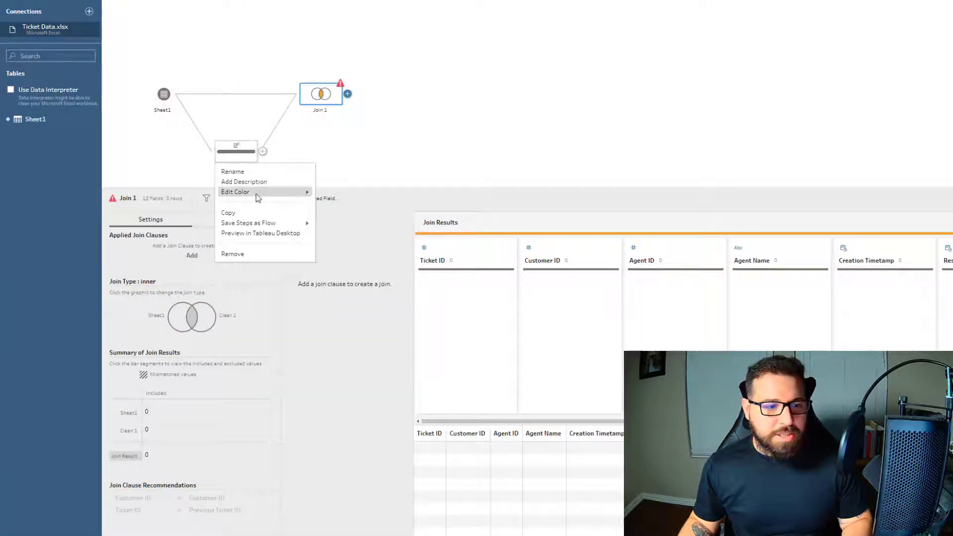
mouse_move(258, 199)
click(342, 209)
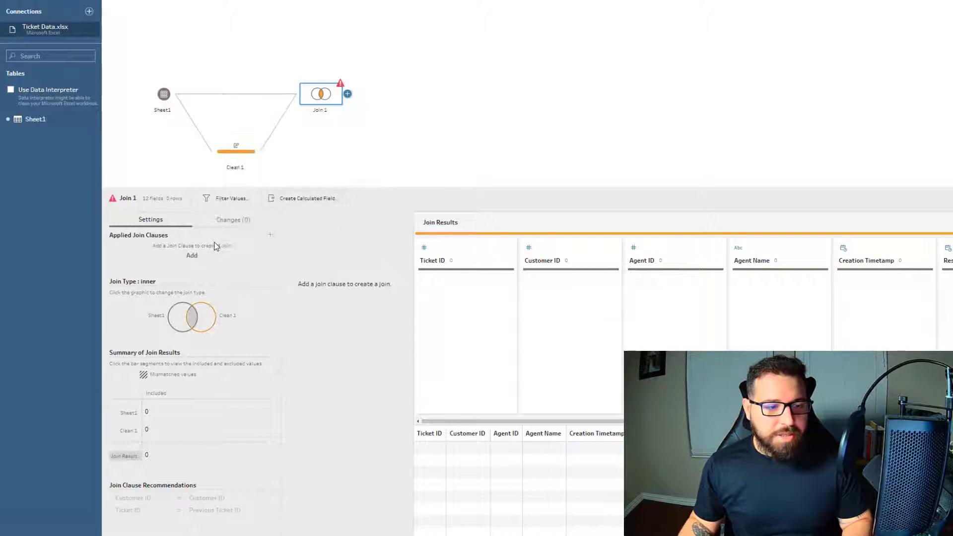
- Left-join on Creation Timestamp > Previous Resolution Timestamp and Customer ID = Customer ID
click(270, 235)
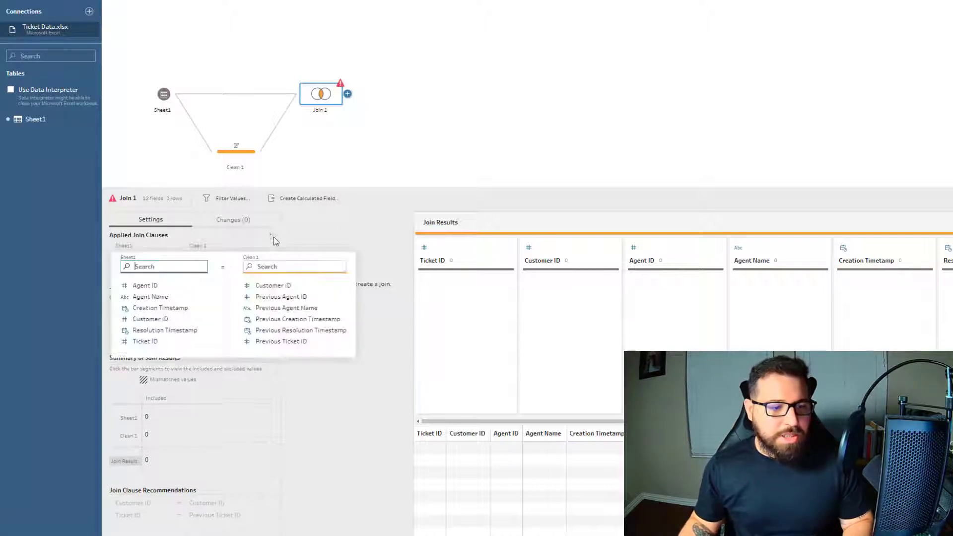
click(158, 308)
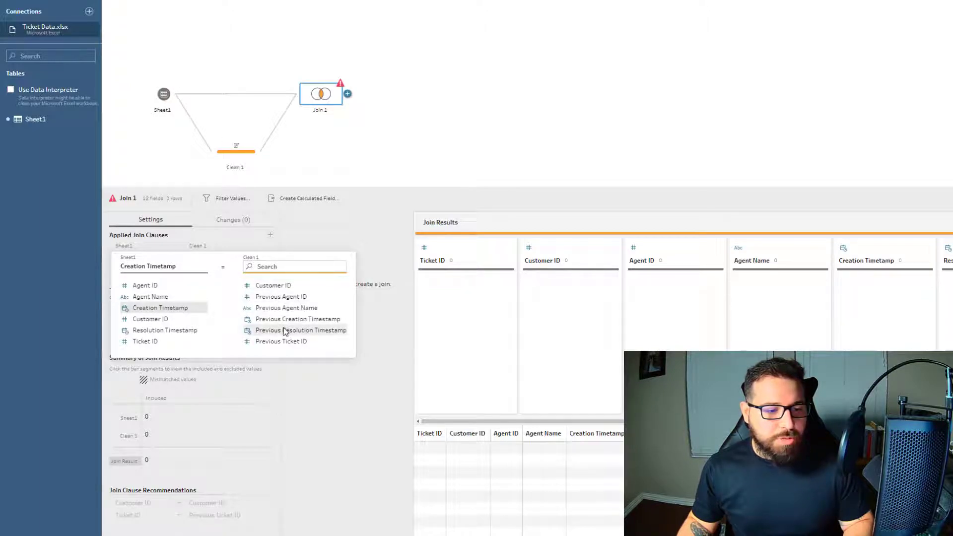
click(224, 267)
click(229, 321)
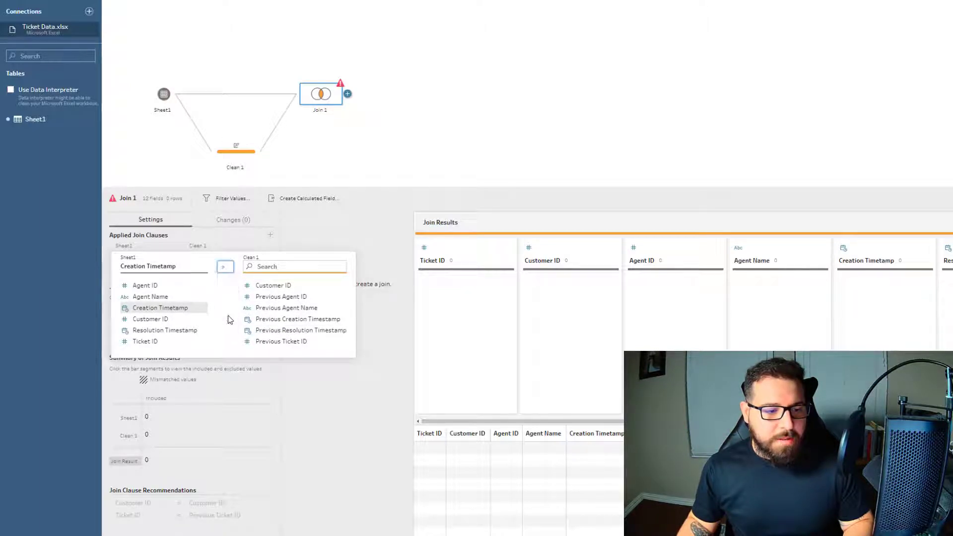
click(271, 332)
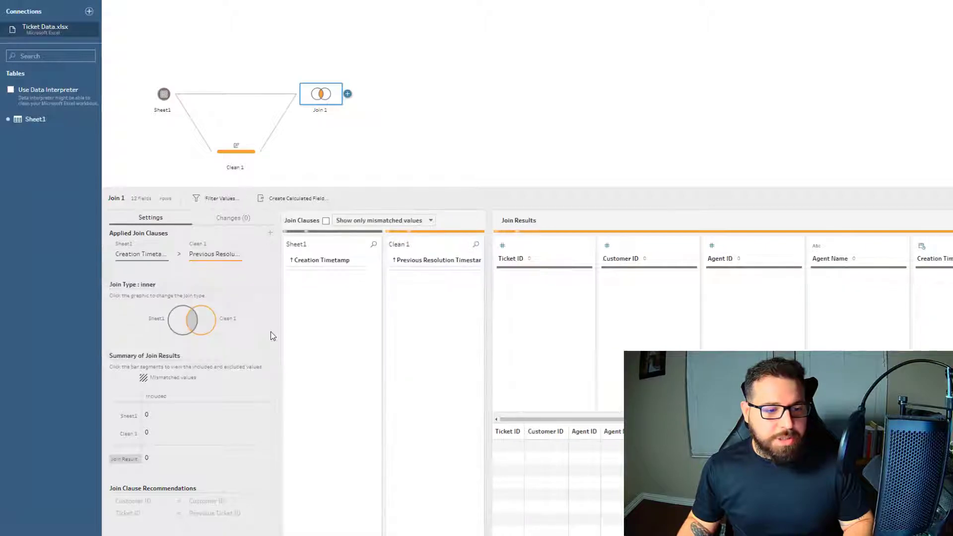
click(176, 321)
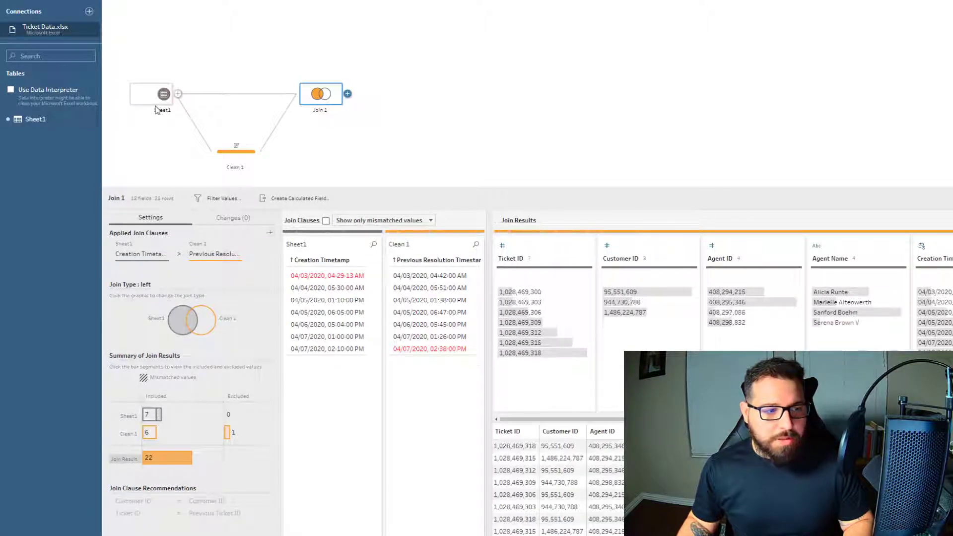
click(270, 233)
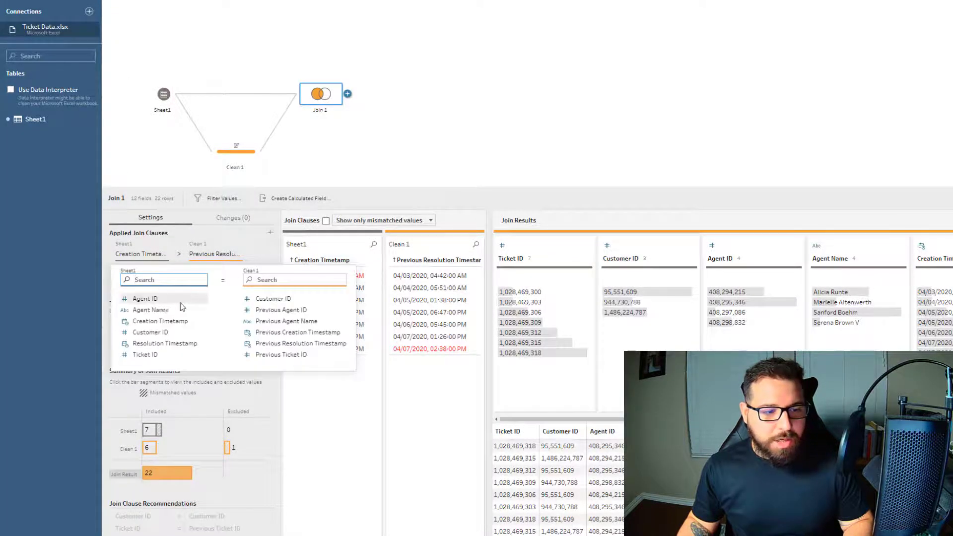
click(159, 332)
click(259, 299)
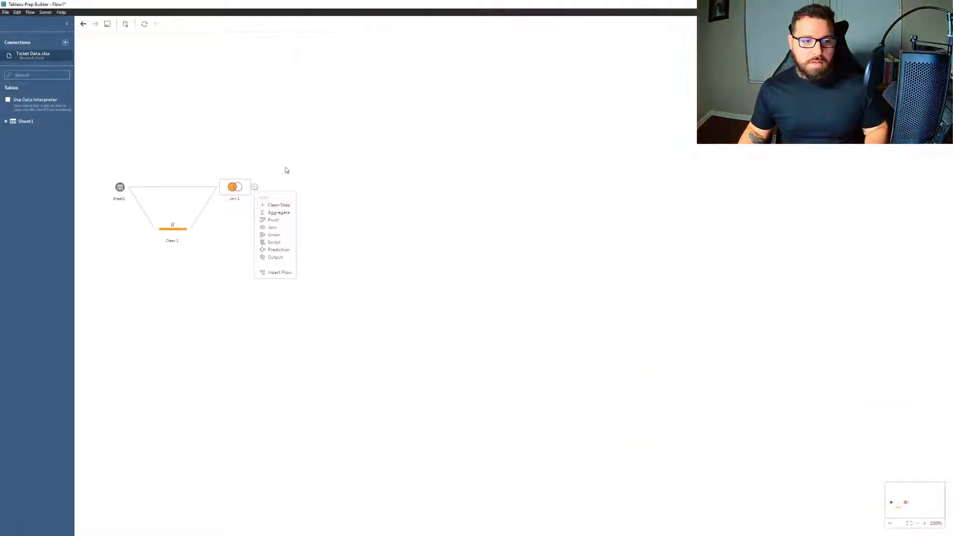
- Add a Clean step, Clean 2, after Join 1
click(255, 188)
click(255, 187)
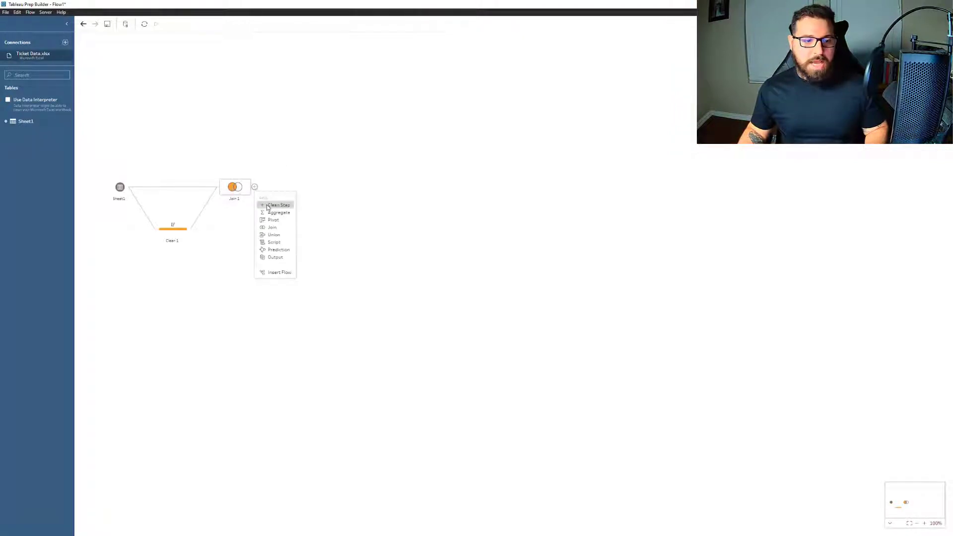
click(272, 204)
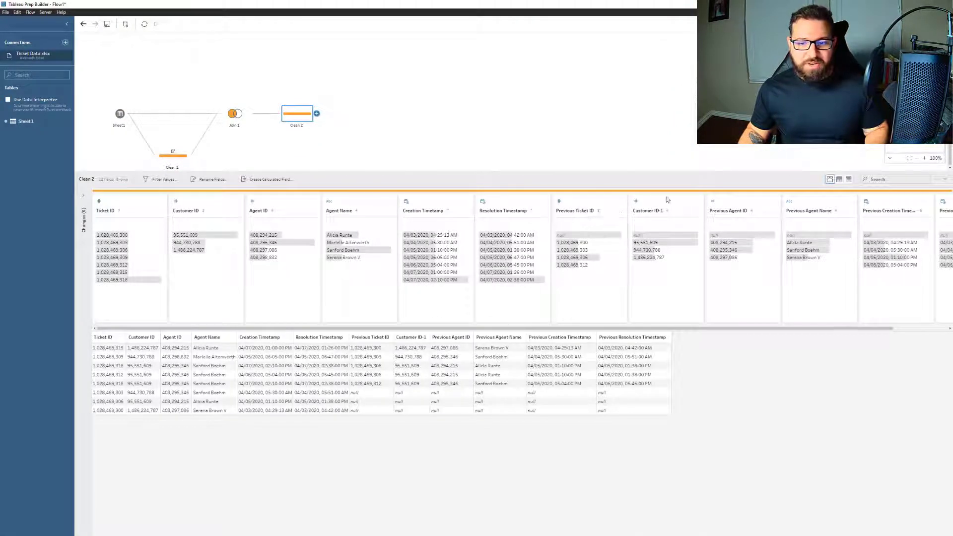
- Remove the duplicate Customer ID-1 field from Clean 2
click(671, 207)
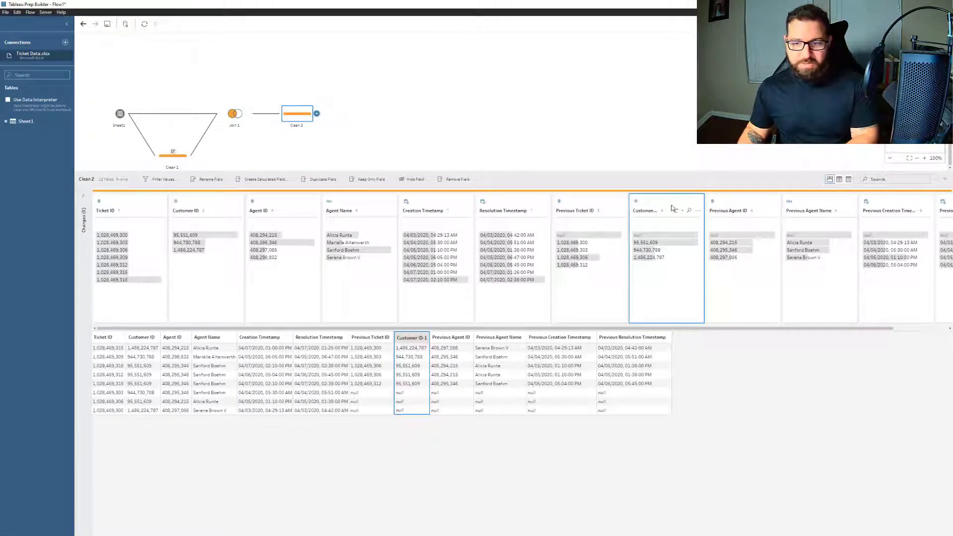
right_click(671, 206)
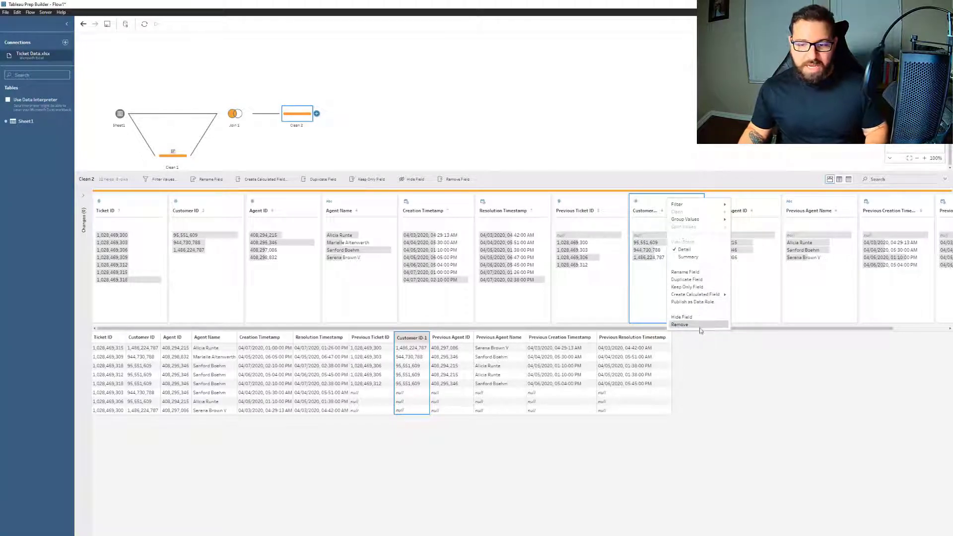
click(680, 324)
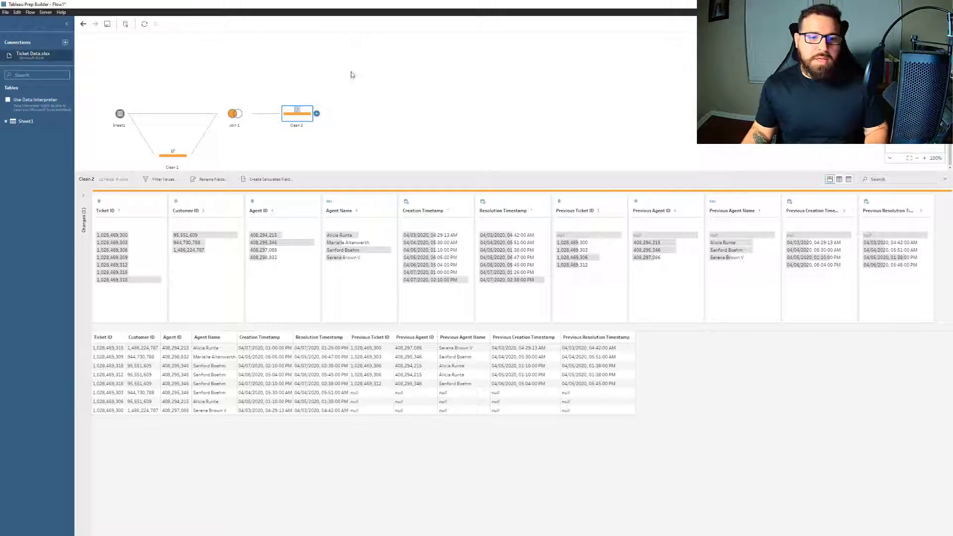
click(317, 115)
- Add Aggregate 1 after Clean 2, grouping Ticket ID, Agent ID, Agent Name, Customer ID, Creation and Resolution Timestamps
click(336, 140)
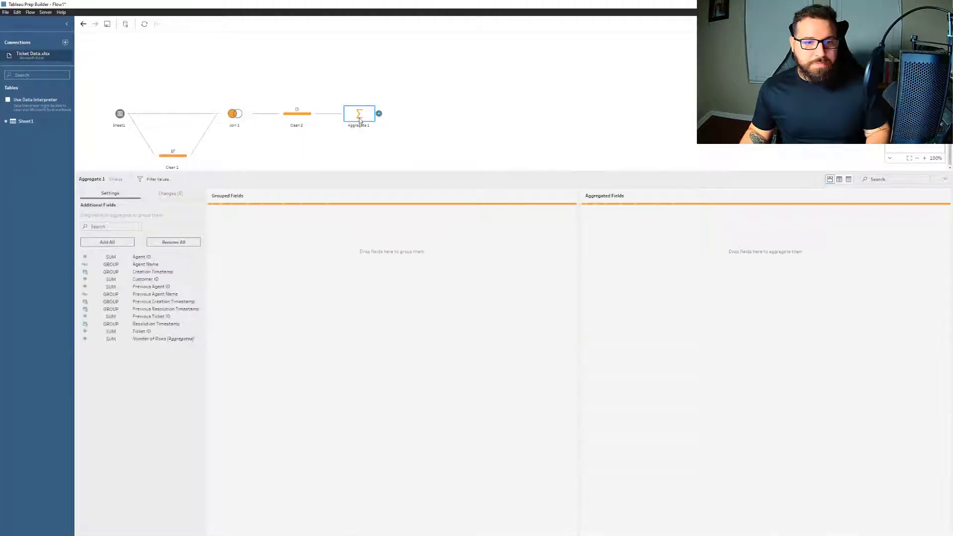
drag(359, 118, 359, 75)
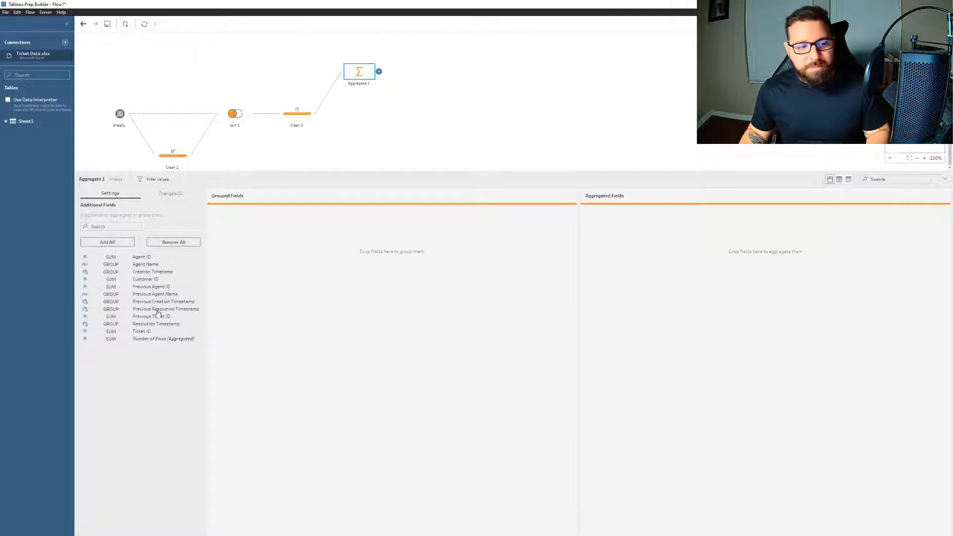
mouse_move(153, 258)
mouse_down()
mouse_move(281, 254)
mouse_move(254, 253)
mouse_move(286, 269)
mouse_move(151, 257)
mouse_up()
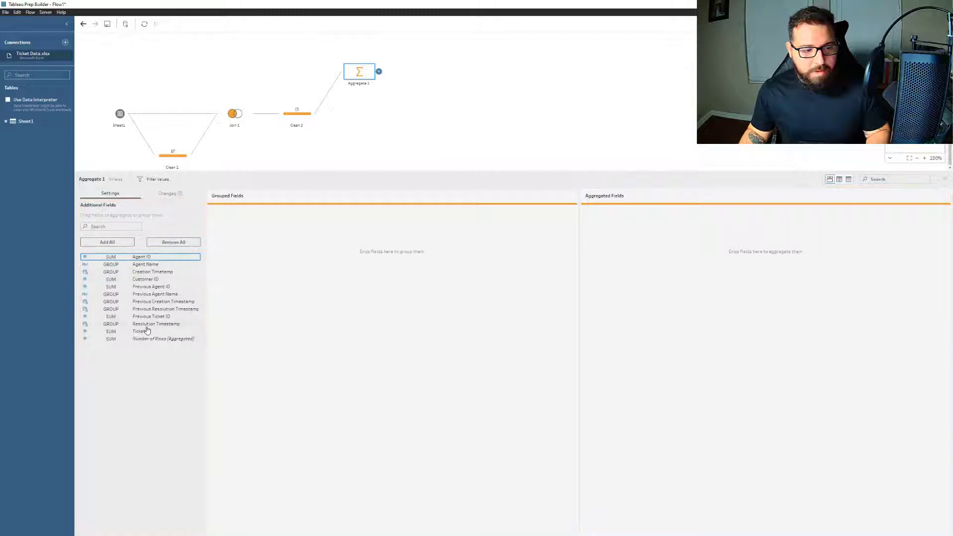
drag(144, 331, 240, 256)
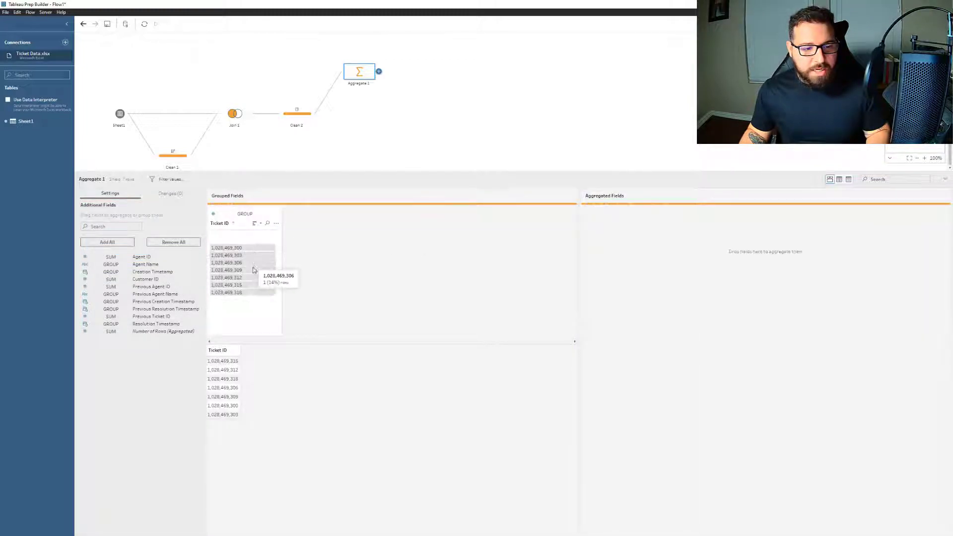
drag(141, 259, 297, 258)
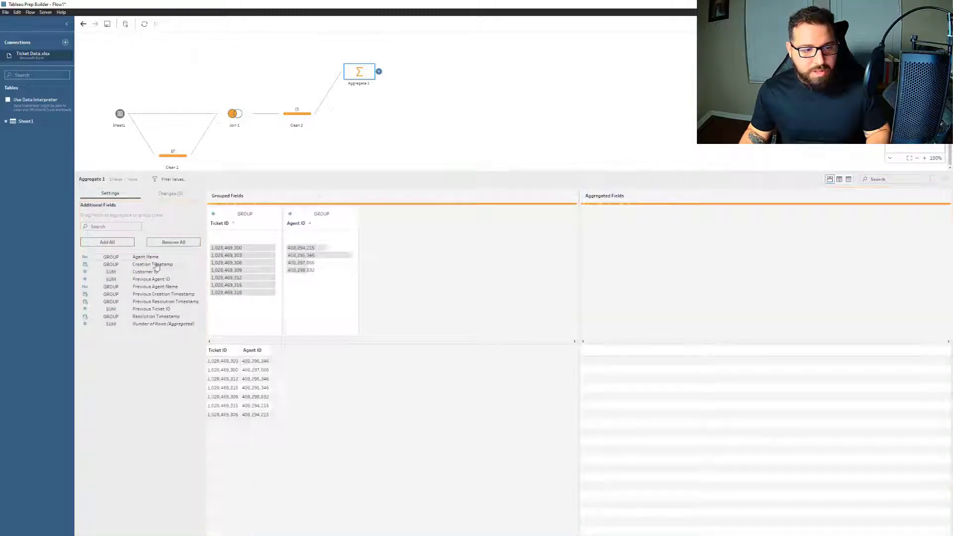
drag(149, 259, 380, 253)
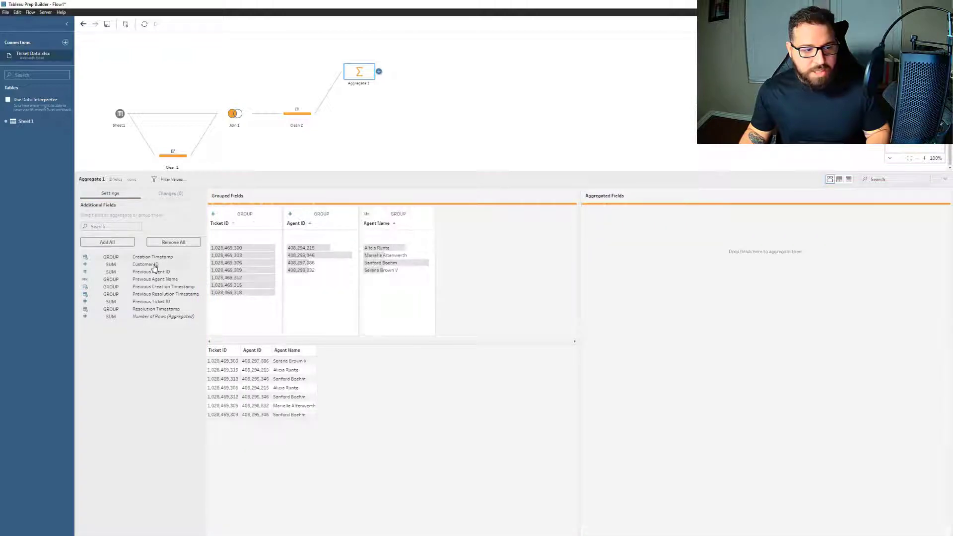
drag(149, 265, 416, 264)
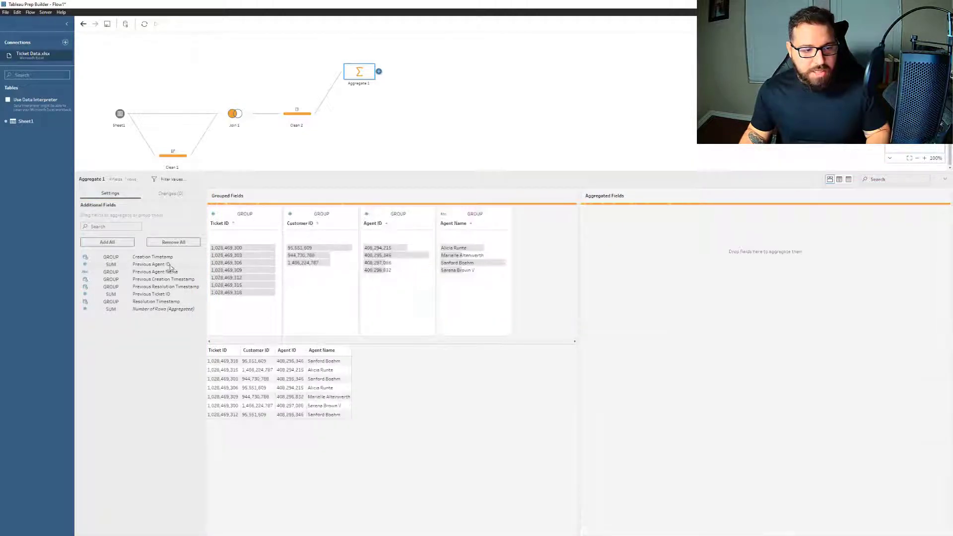
drag(168, 261, 516, 248)
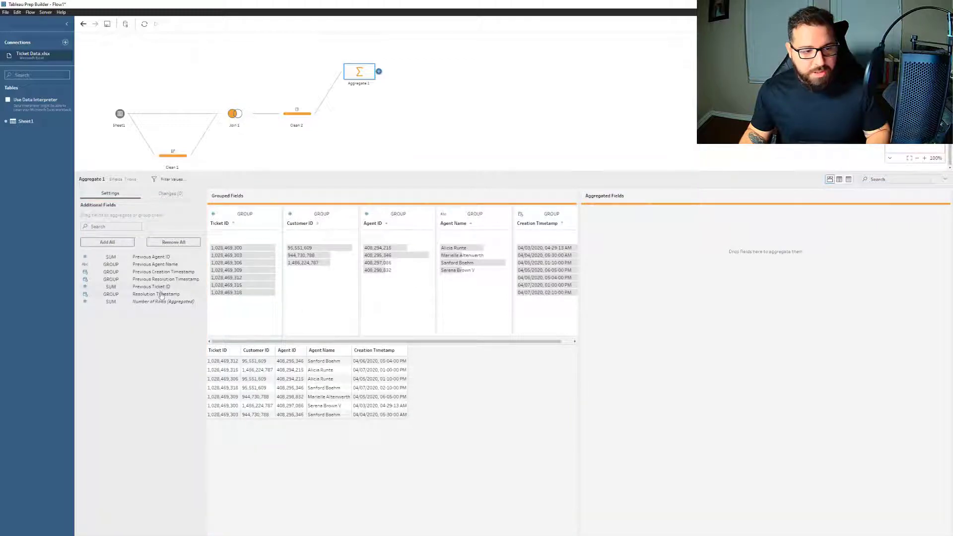
drag(163, 294, 556, 315)
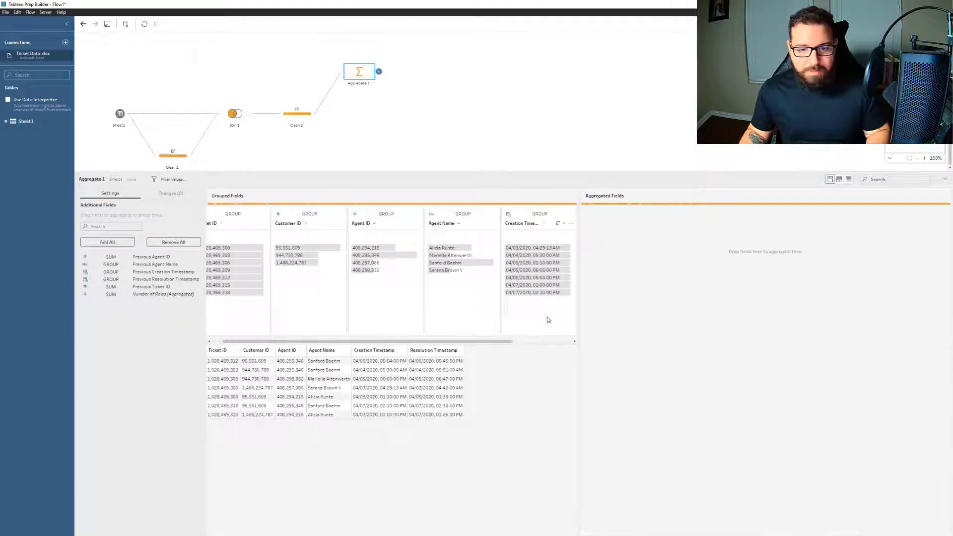
- Aggregate Previous Ticket ID as MAX, then return to Clean 2's profile
drag(142, 287, 621, 255)
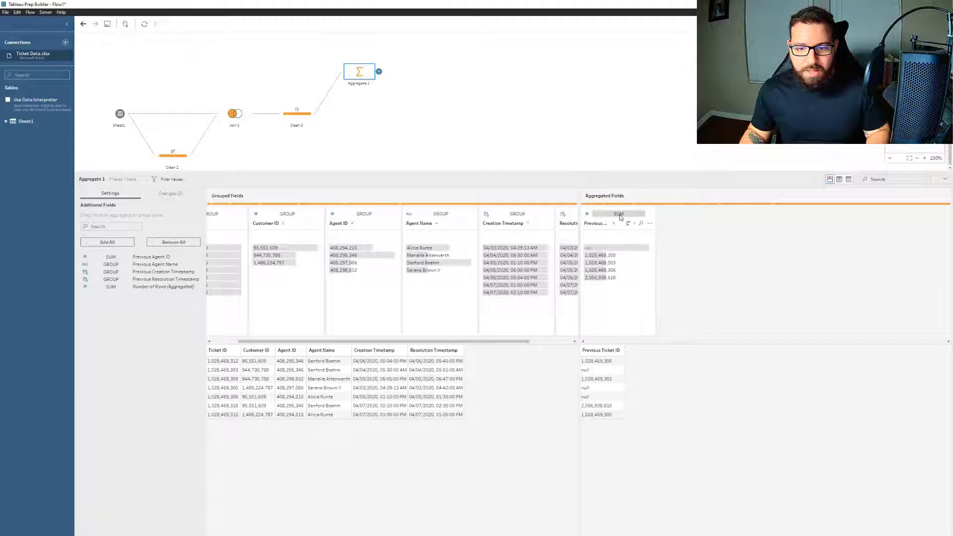
click(621, 217)
click(611, 271)
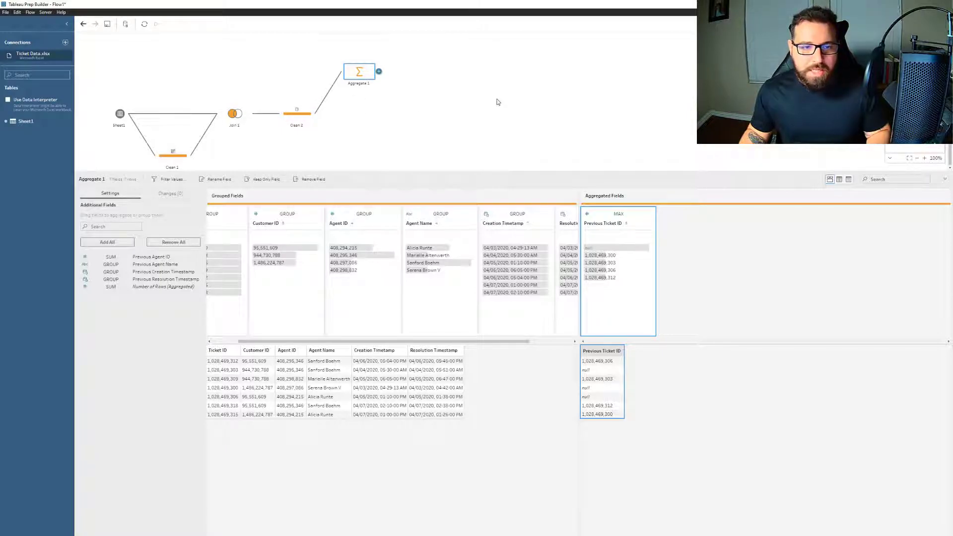
click(305, 122)
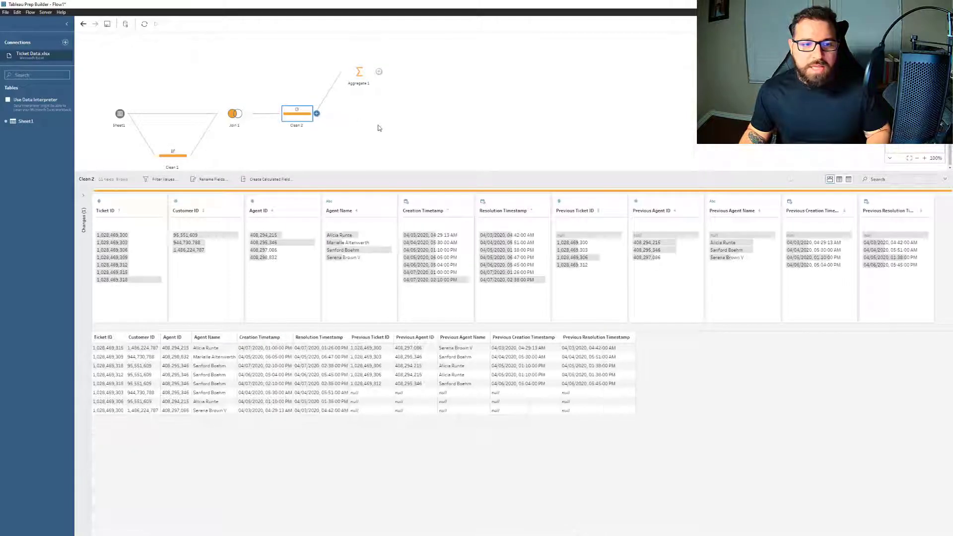
- Add a second Aggregate after Clean 2 grouping the same six ticket fields
click(316, 114)
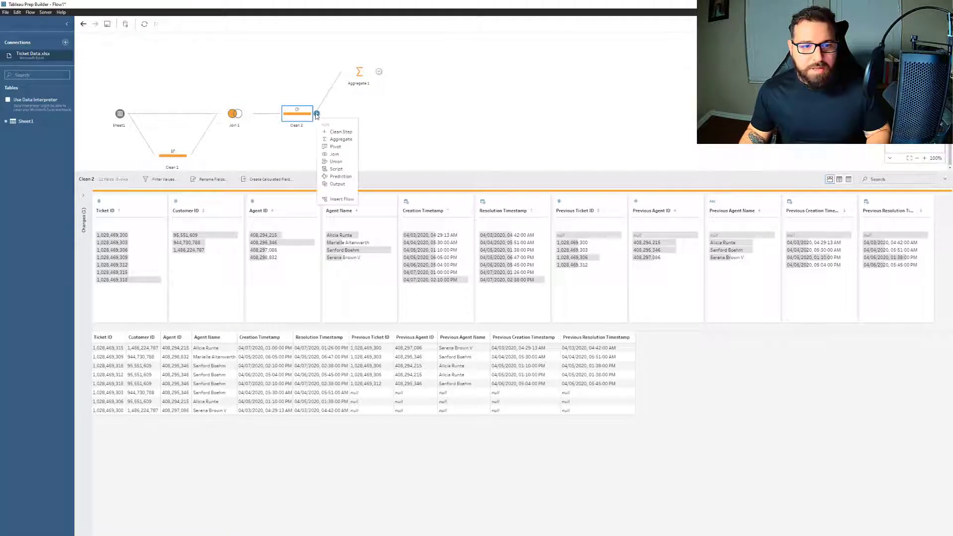
click(340, 139)
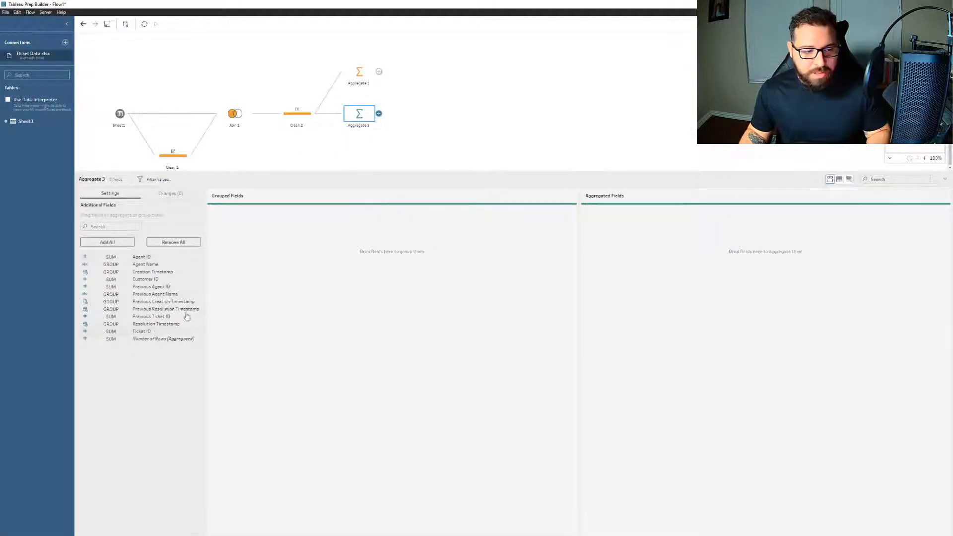
drag(141, 331, 347, 253)
drag(146, 257, 326, 267)
drag(146, 257, 386, 251)
drag(181, 267, 476, 266)
drag(200, 258, 535, 258)
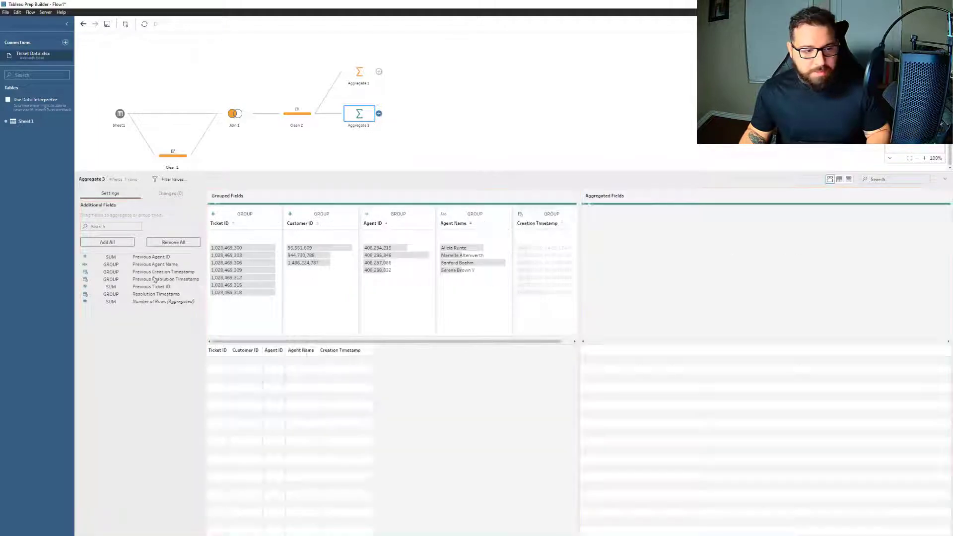
drag(149, 294, 530, 317)
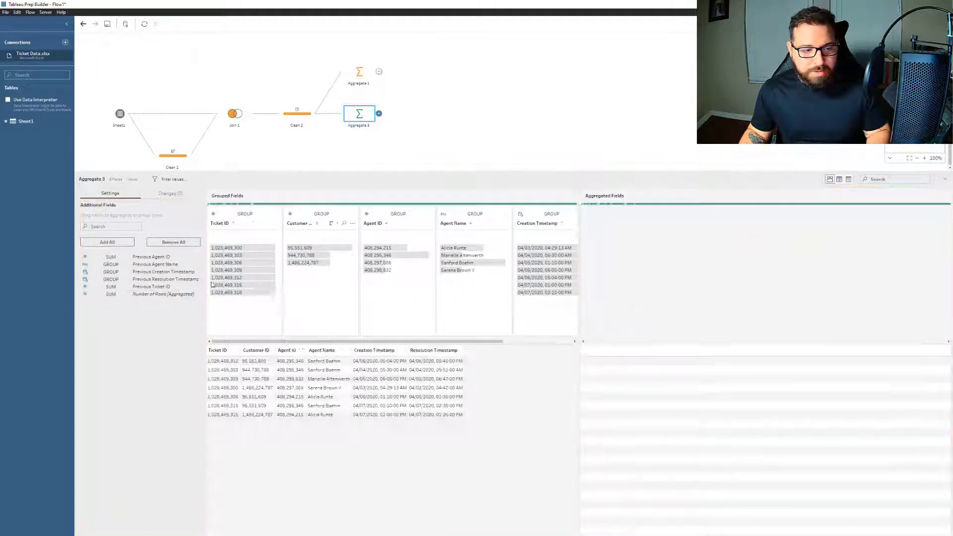
- Aggregate Previous Creation Timestamp as MAX in the new Aggregate step
drag(161, 277, 636, 255)
click(618, 214)
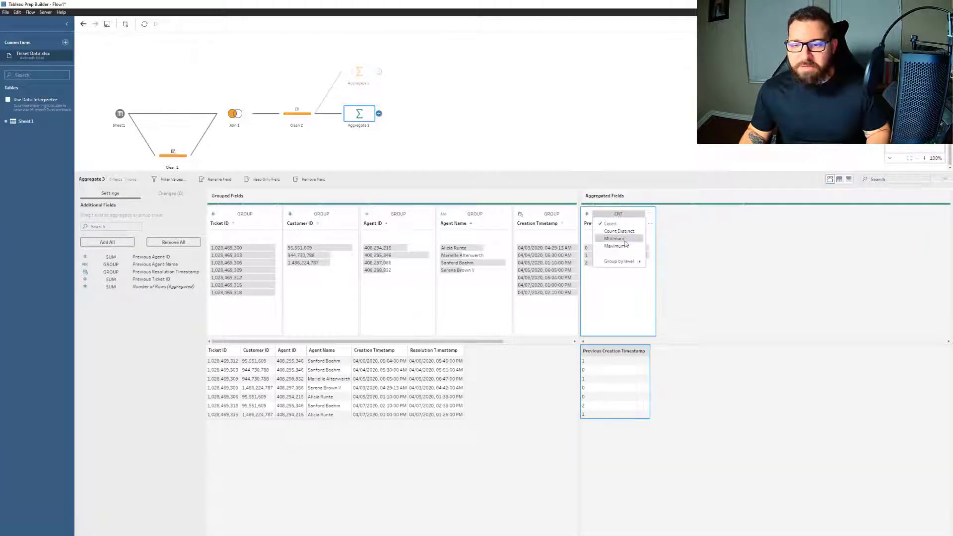
click(641, 261)
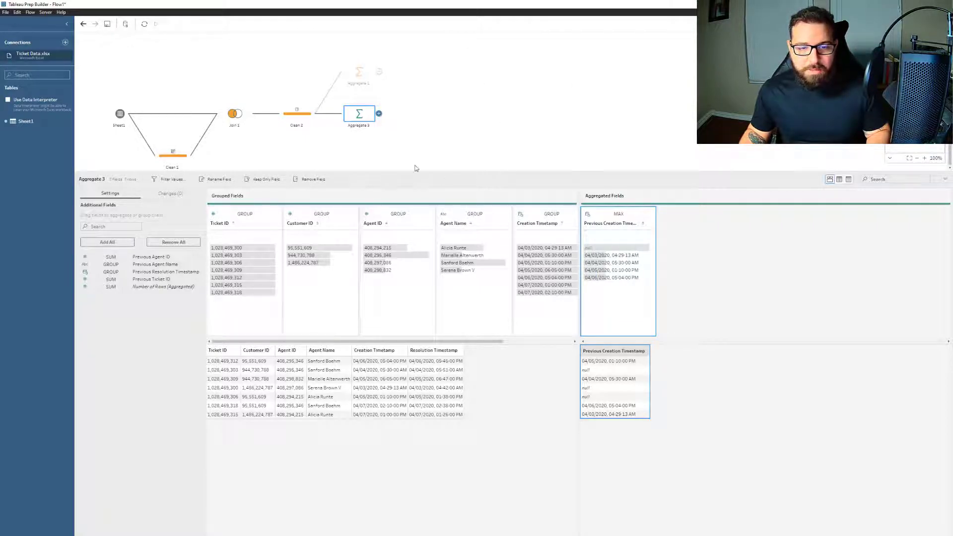
drag(386, 172, 385, 177)
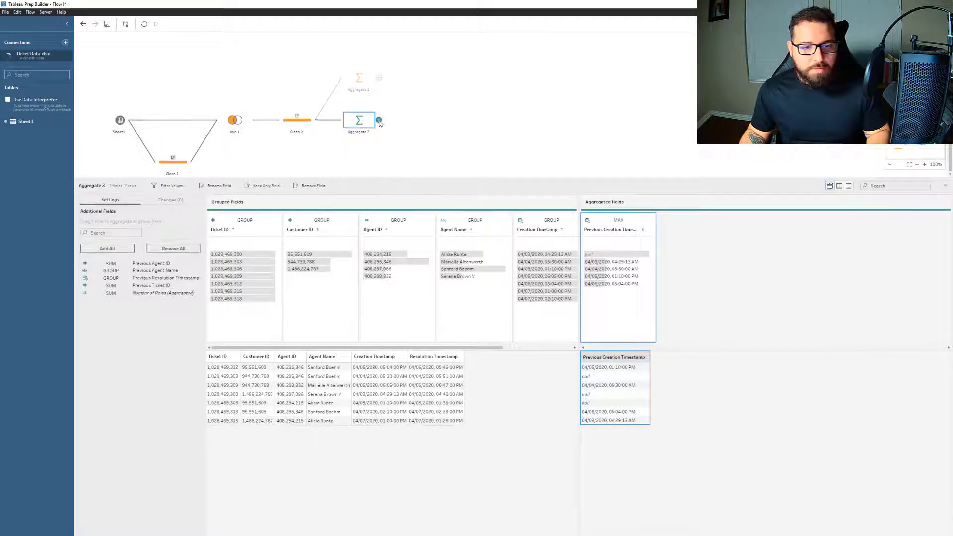
click(368, 81)
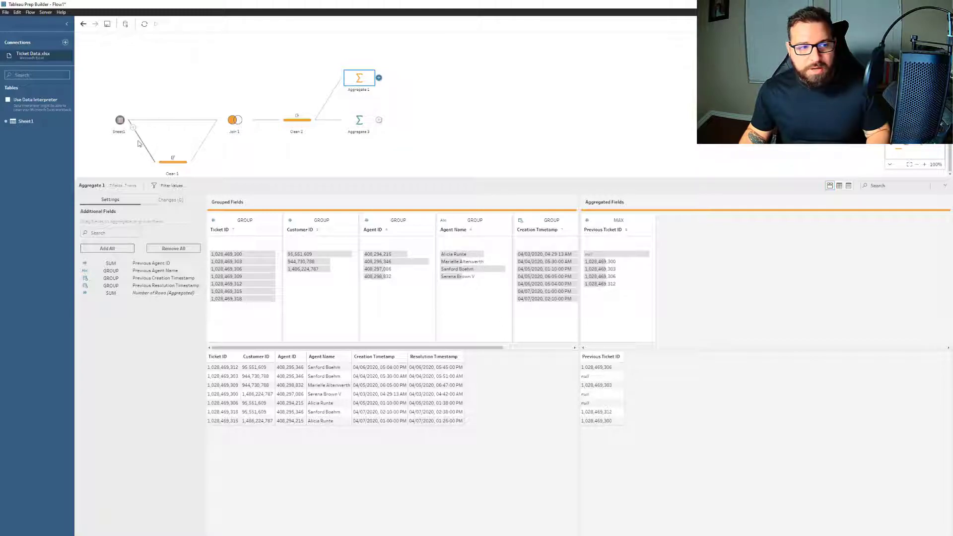
- Add a Clean 3 step from Sheet1 and join it with Aggregate 1 as Join 3
click(130, 120)
click(149, 140)
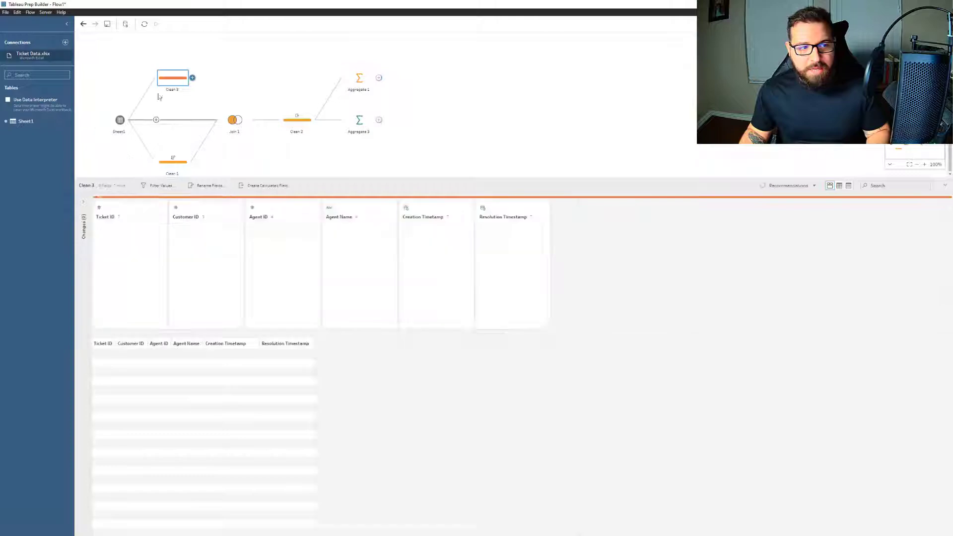
drag(173, 77, 411, 82)
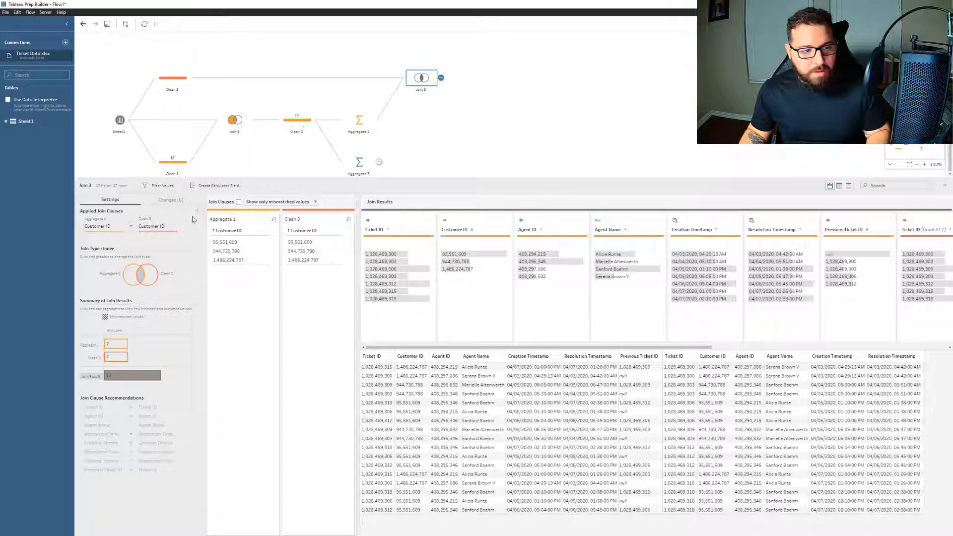
- Make Join 3 a left join on Aggregate 1's Previous Ticket ID = Clean 3's Ticket ID
click(122, 230)
click(124, 219)
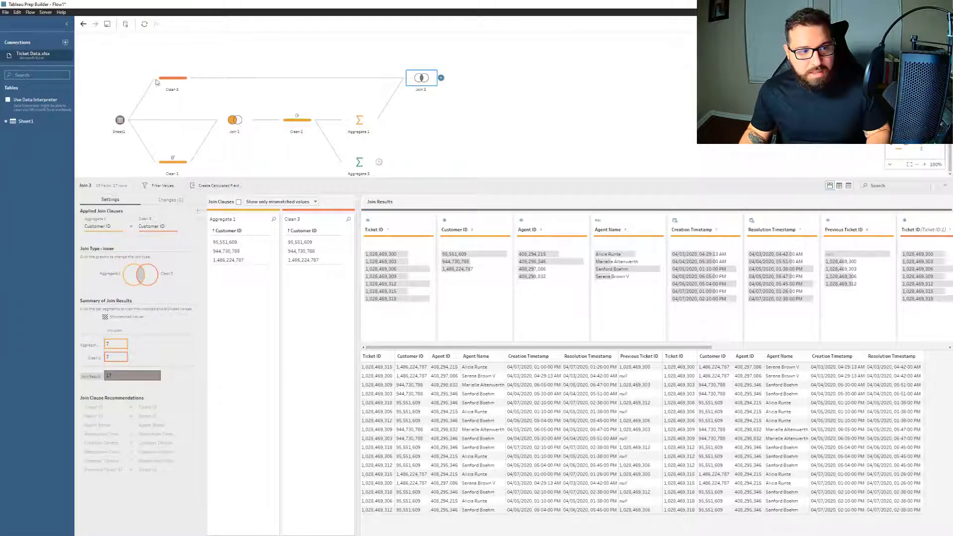
click(141, 228)
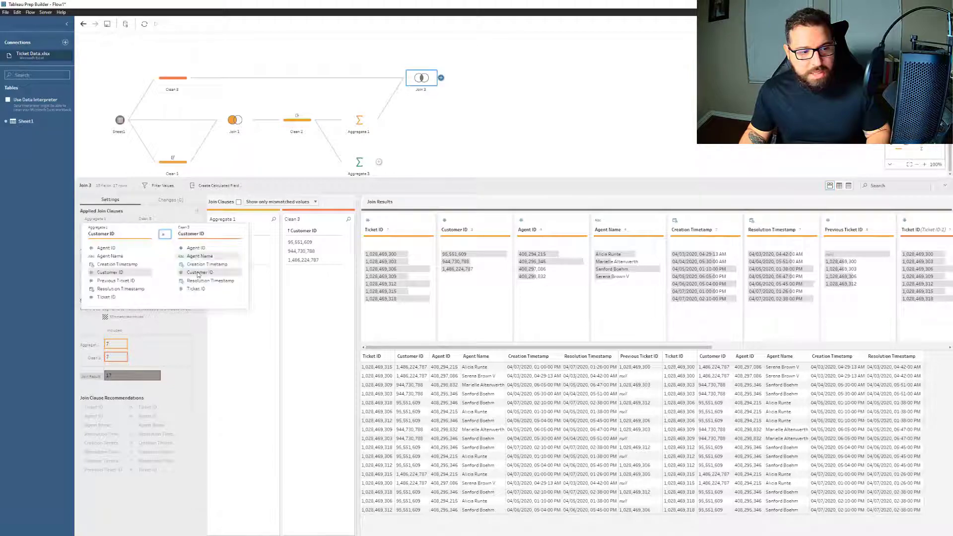
click(197, 289)
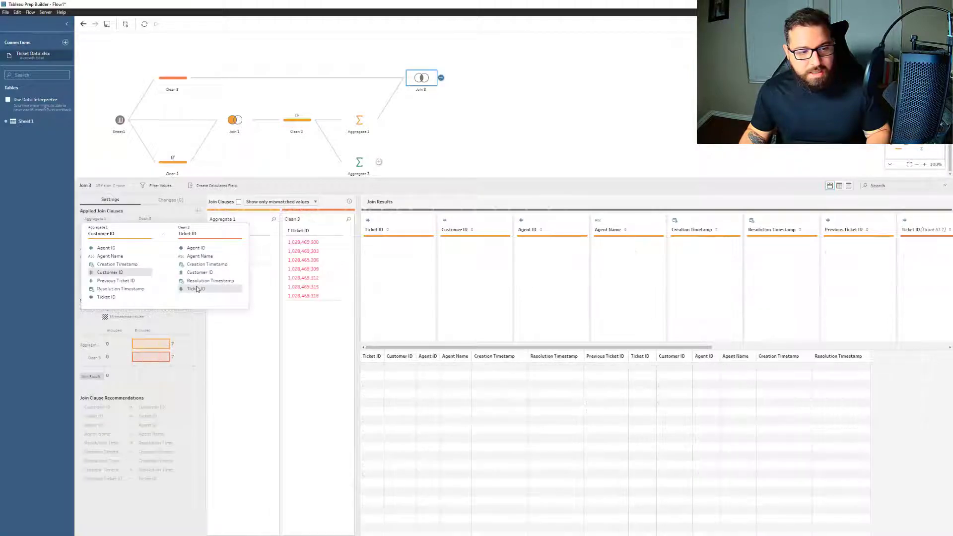
click(122, 298)
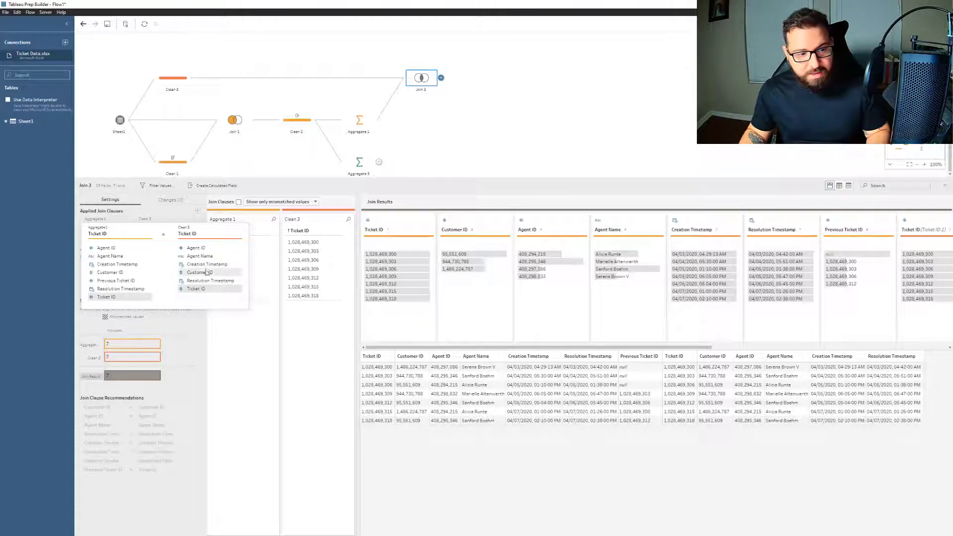
click(125, 281)
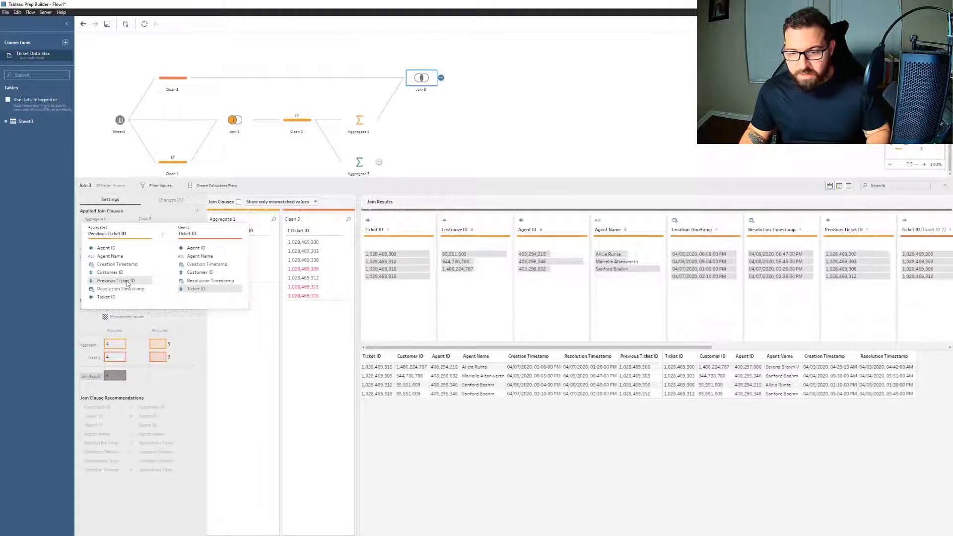
click(127, 281)
click(131, 282)
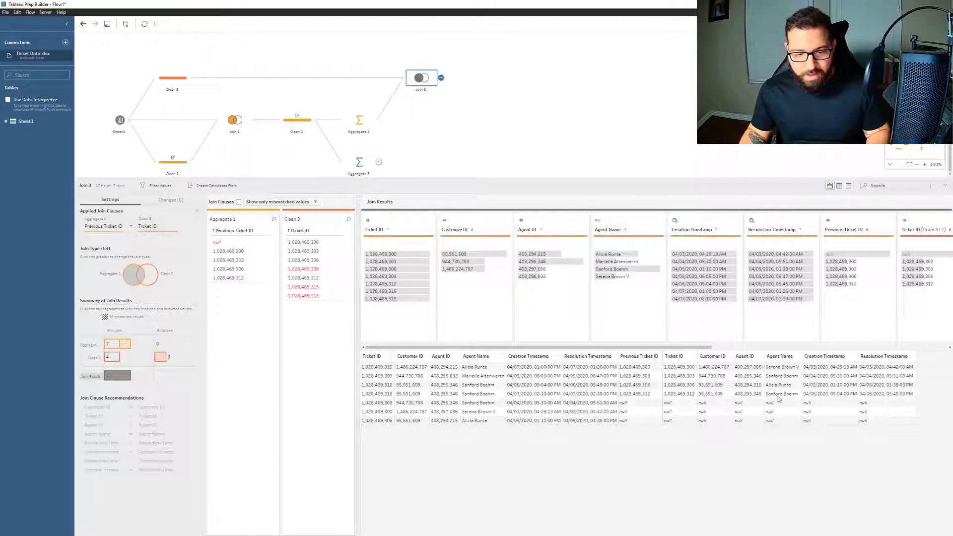
click(359, 120)
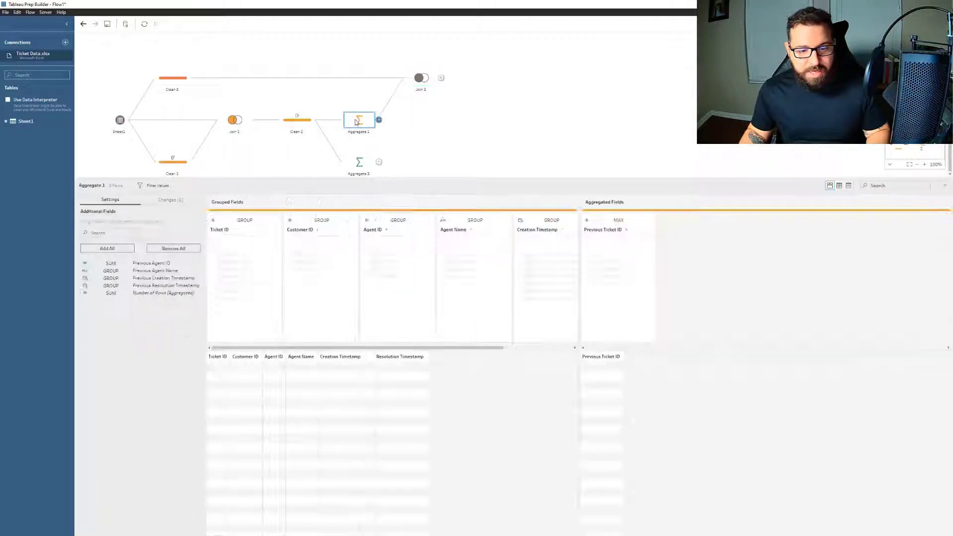
click(311, 122)
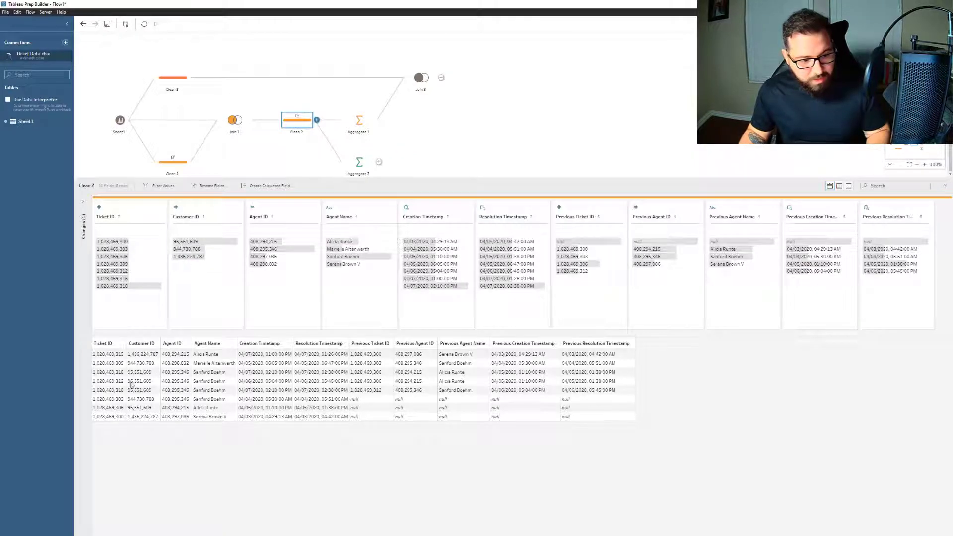
click(421, 79)
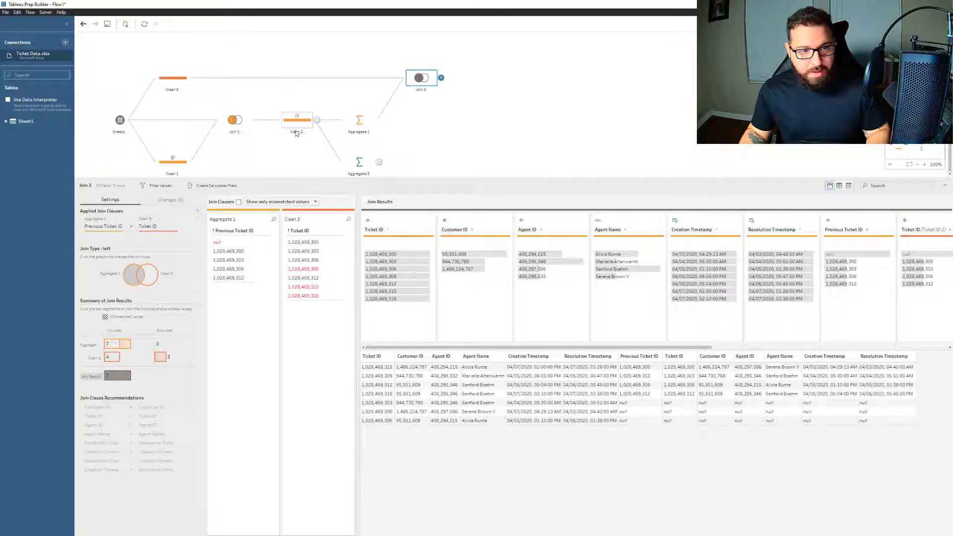
click(296, 124)
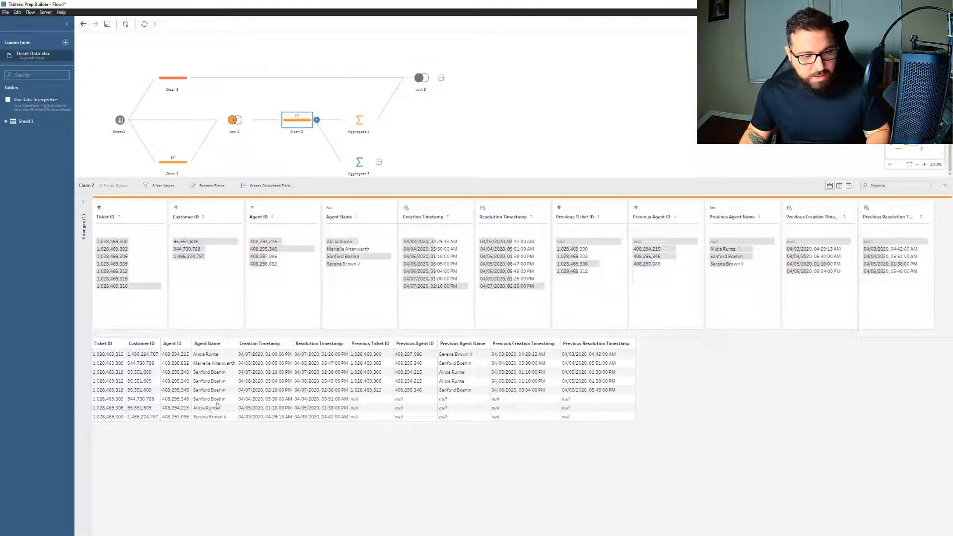
click(421, 78)
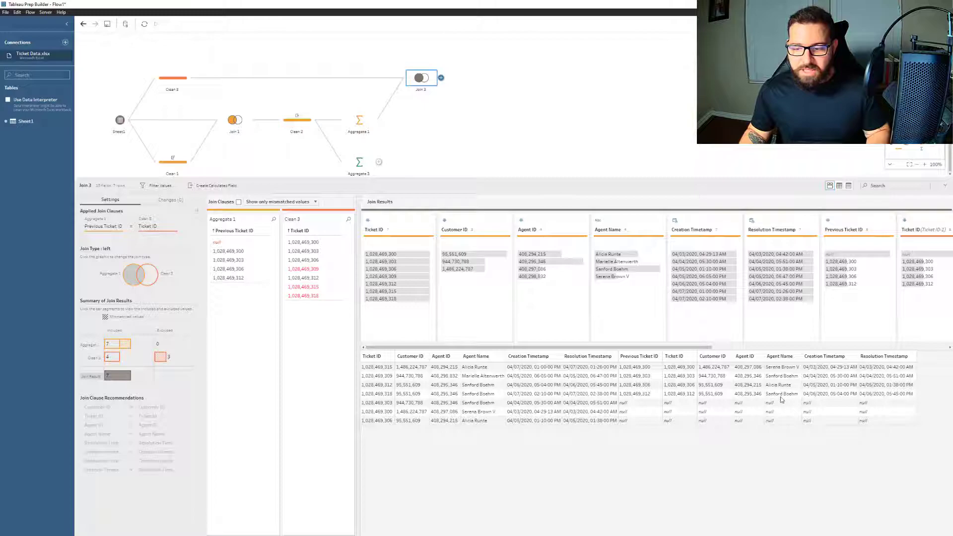
- Add a Clean step, Clean 4, after Join 3
click(441, 79)
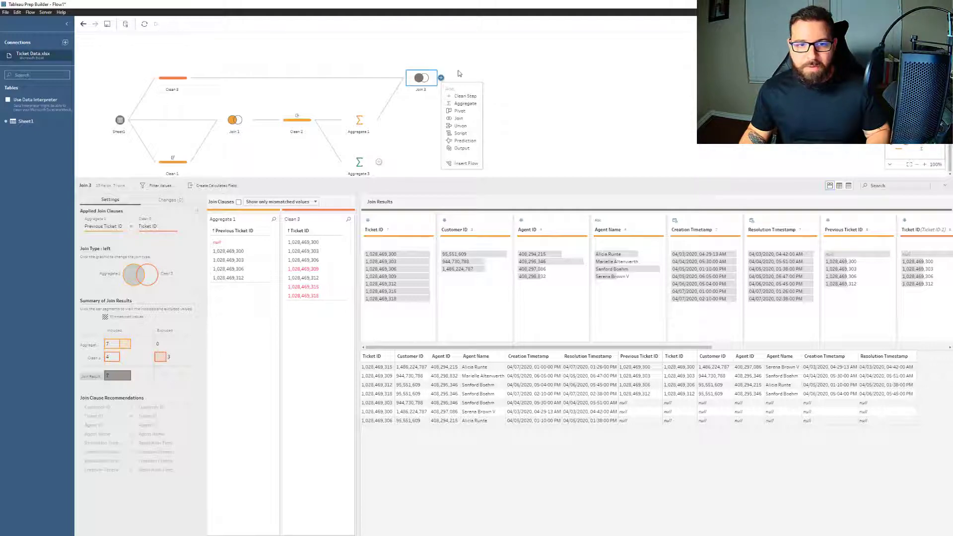
click(464, 95)
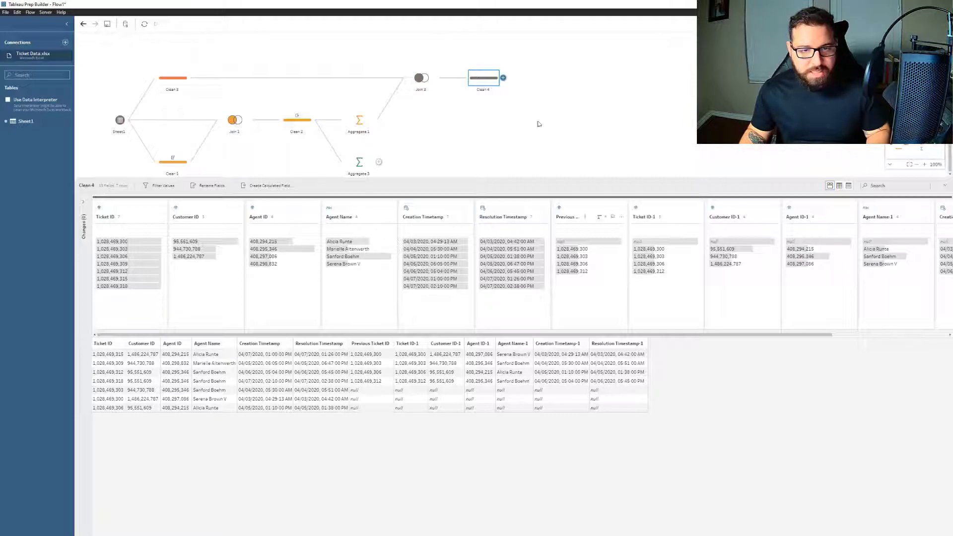
- Create a calculated field named Hours since last Ticket and begin a DATEDIFF formula
click(269, 185)
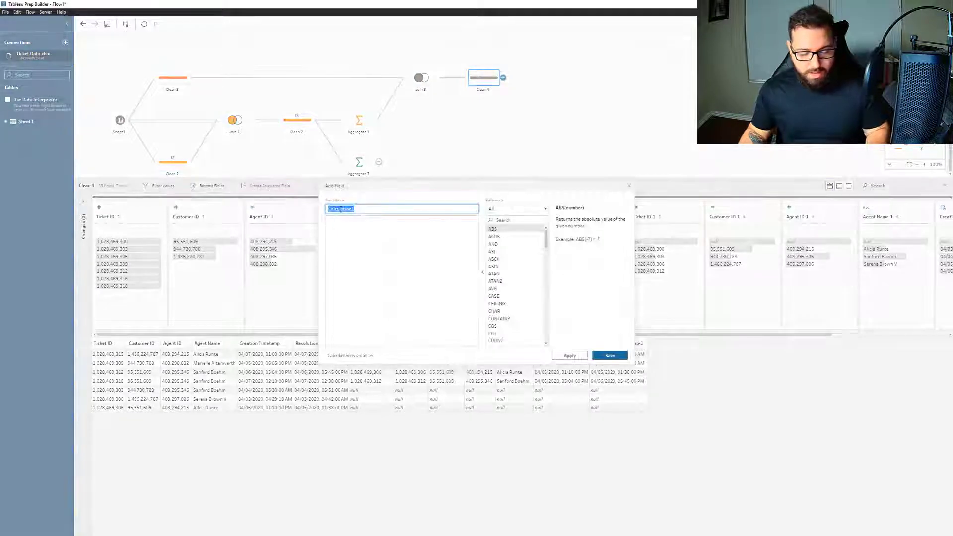
text(Hours since last Ticket)
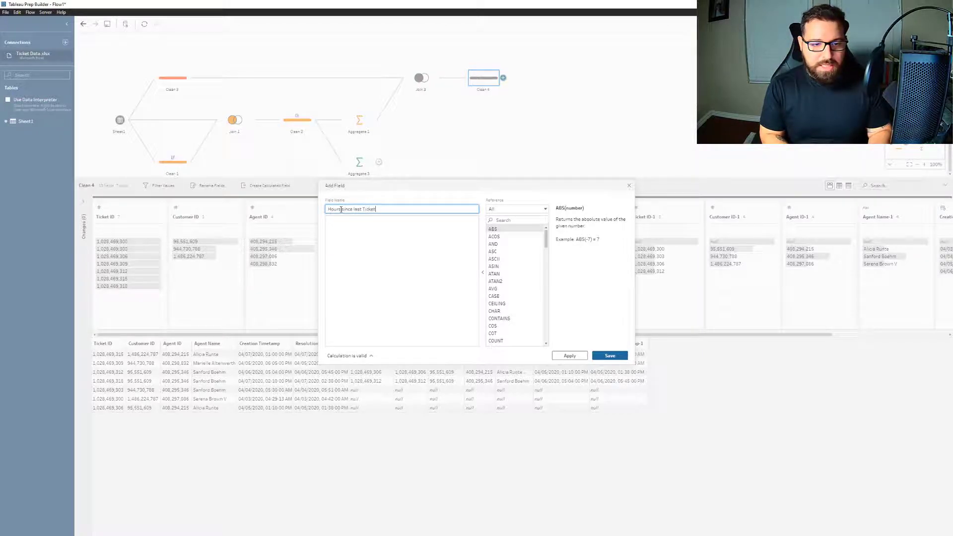
key(Tab)
text(DATED)
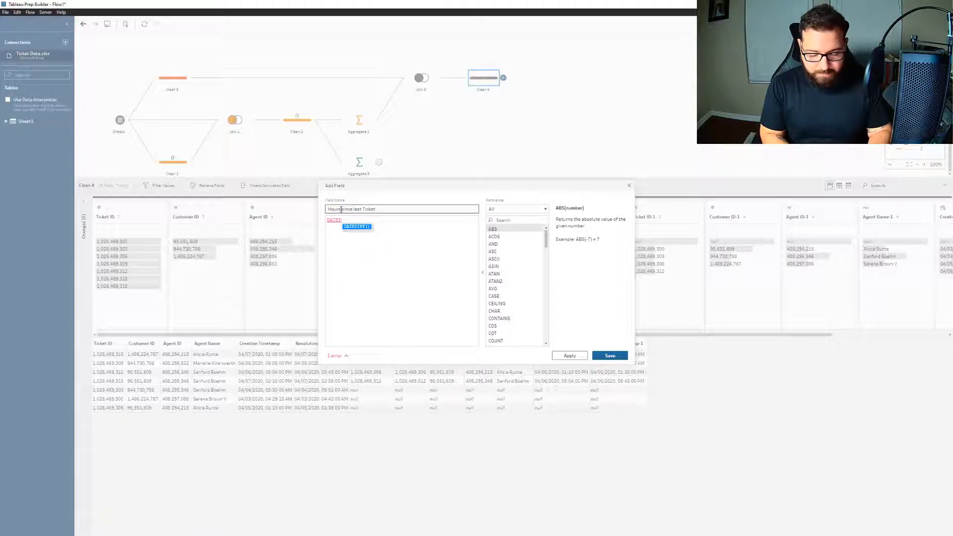
key(Return)
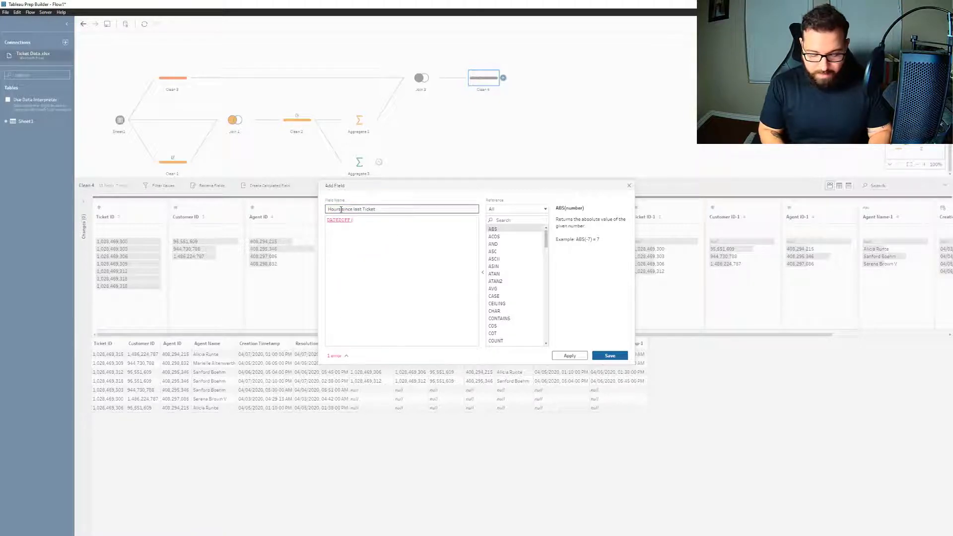
text(')
key(BackSpace)
key(BackSpace)
key(BackSpace)
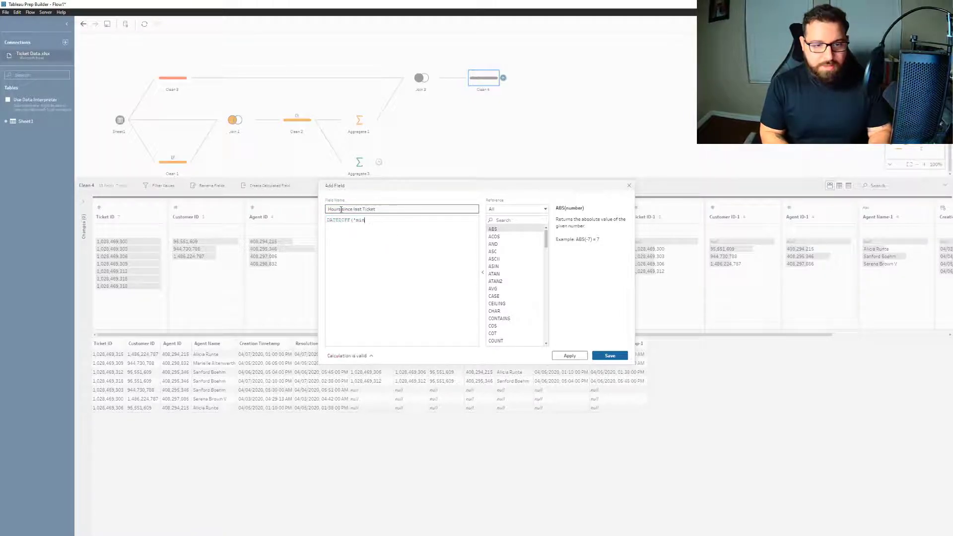
- Complete DATEDIFF('hour', [Resolution Timestamp-1], [Creation Timestamp]) and preview the new column
text(hour')
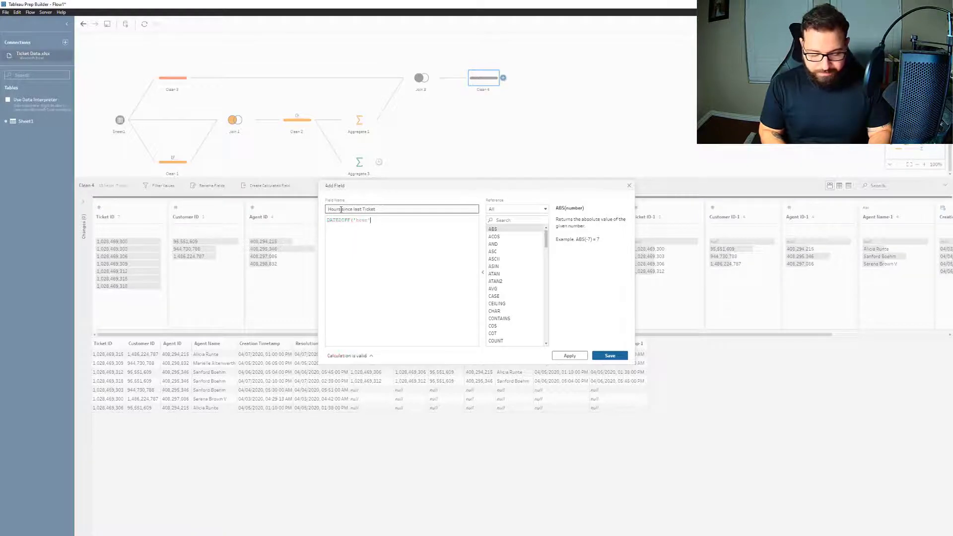
text(, [)
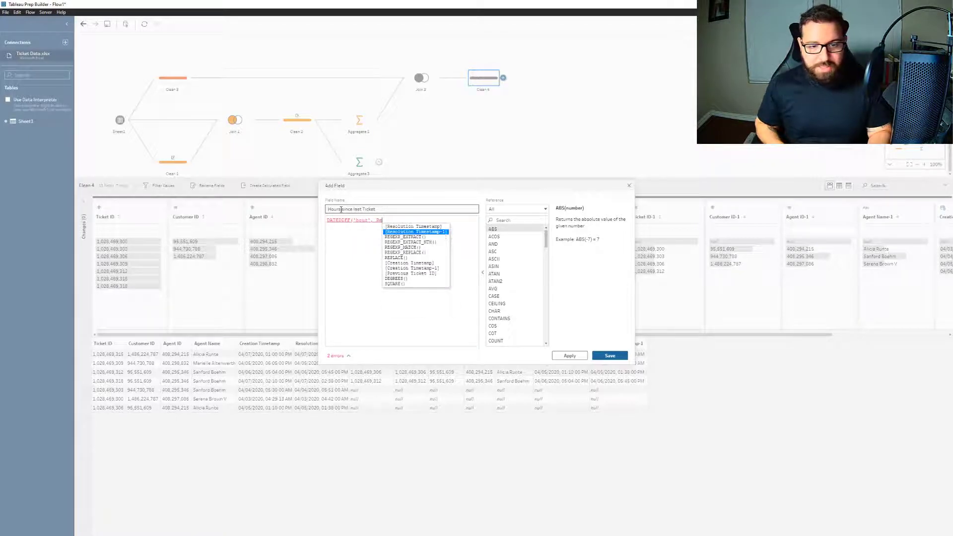
key(Return)
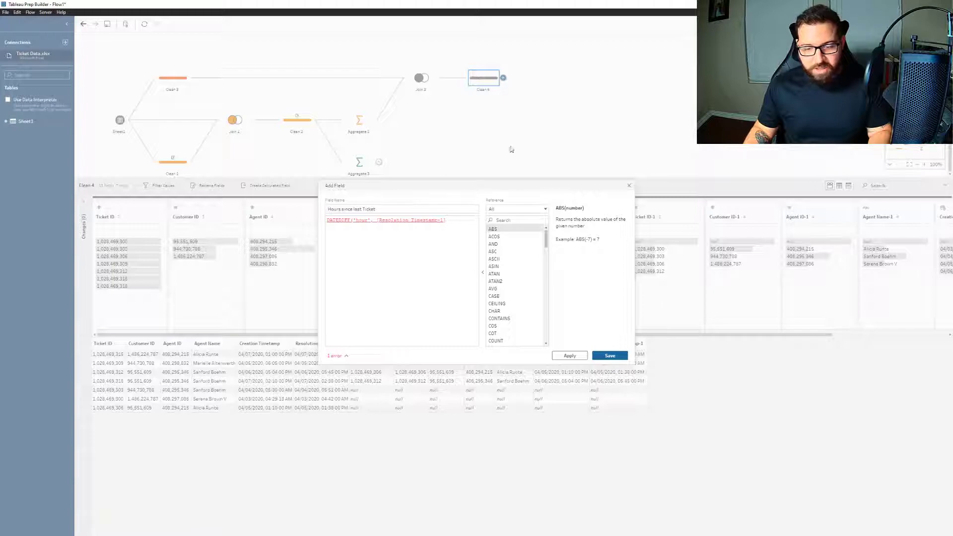
text(, )
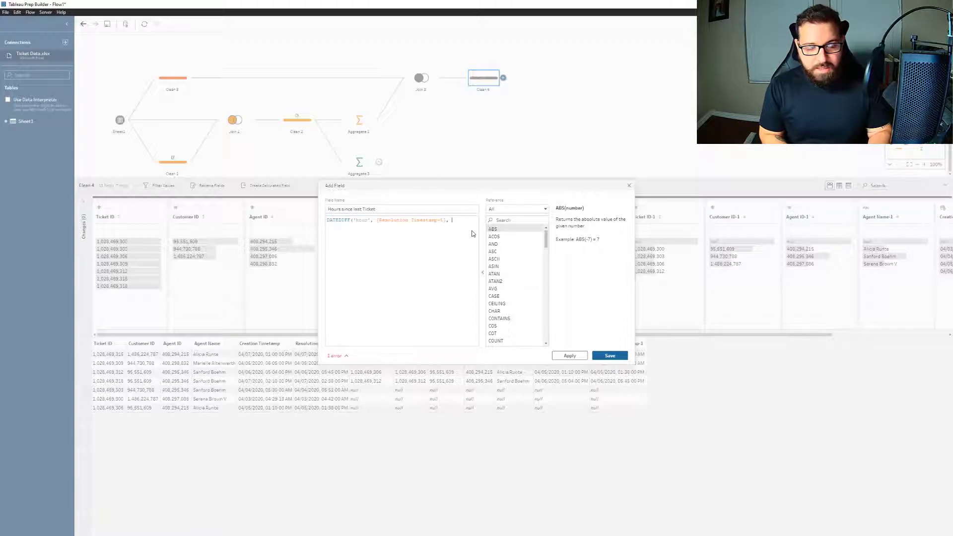
text([Creat)
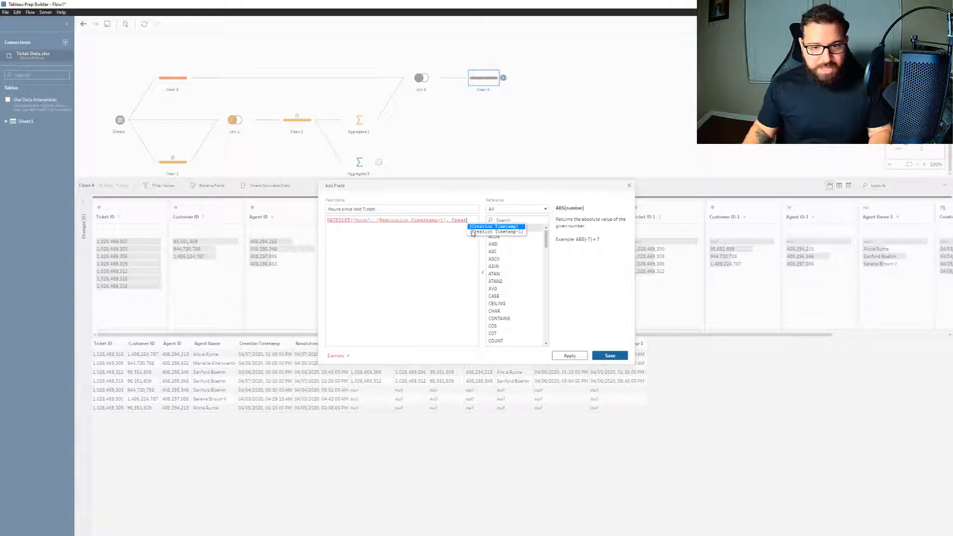
key(Return)
text())
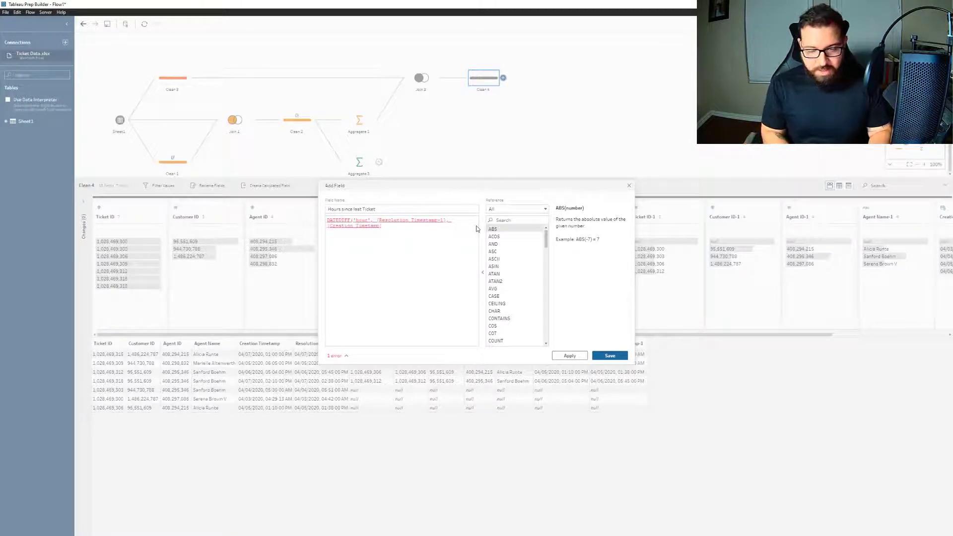
drag(490, 195, 553, 79)
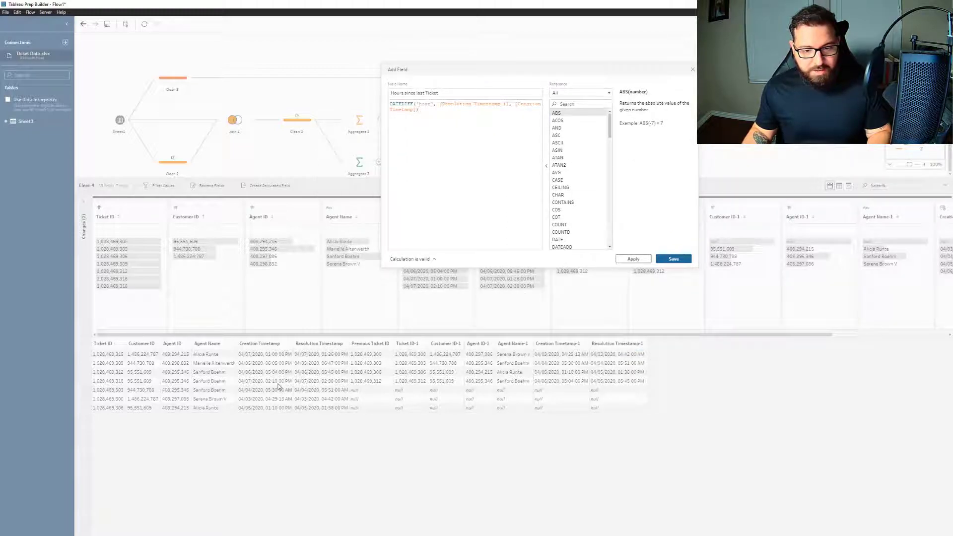
click(633, 259)
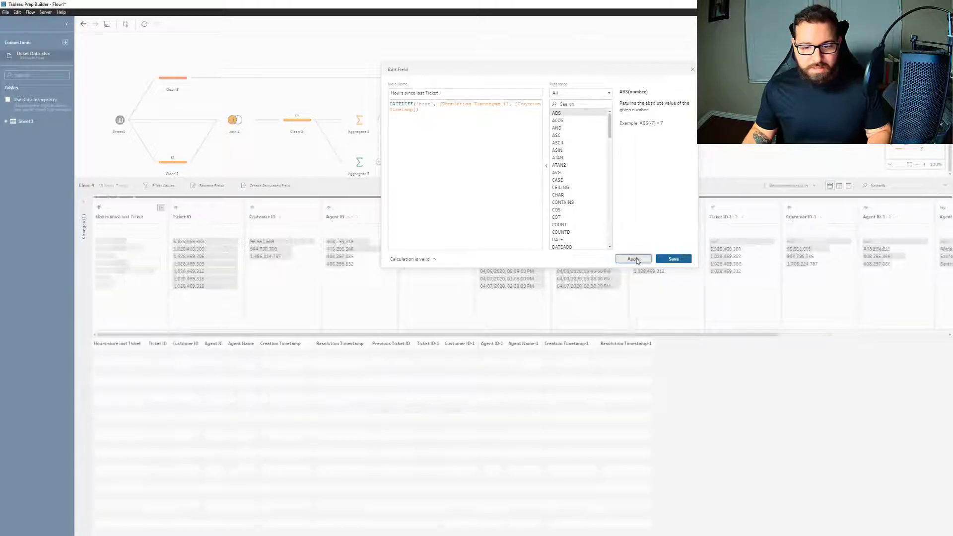
- Save the calculation, move Hours since last Ticket last, and check its 105, 21, 37 values
click(673, 259)
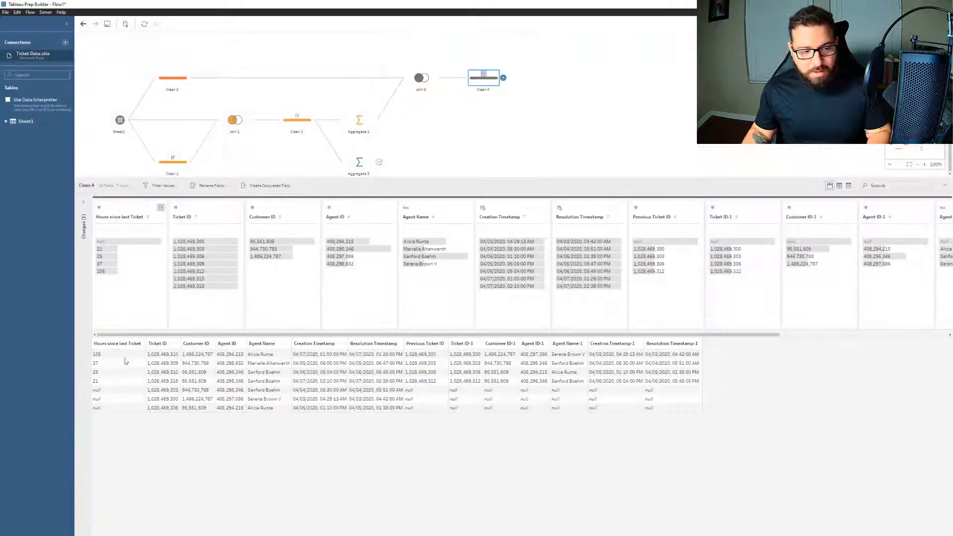
drag(130, 348, 701, 348)
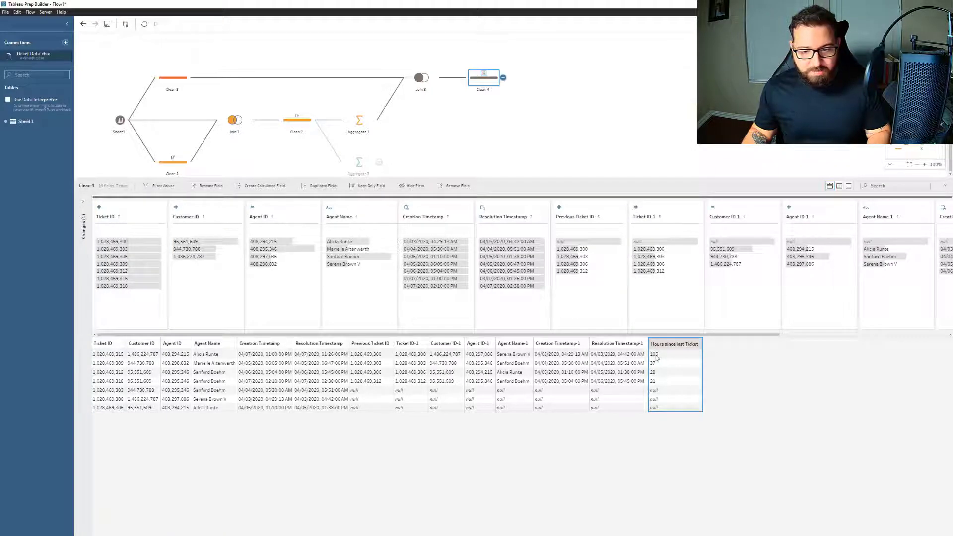
click(655, 356)
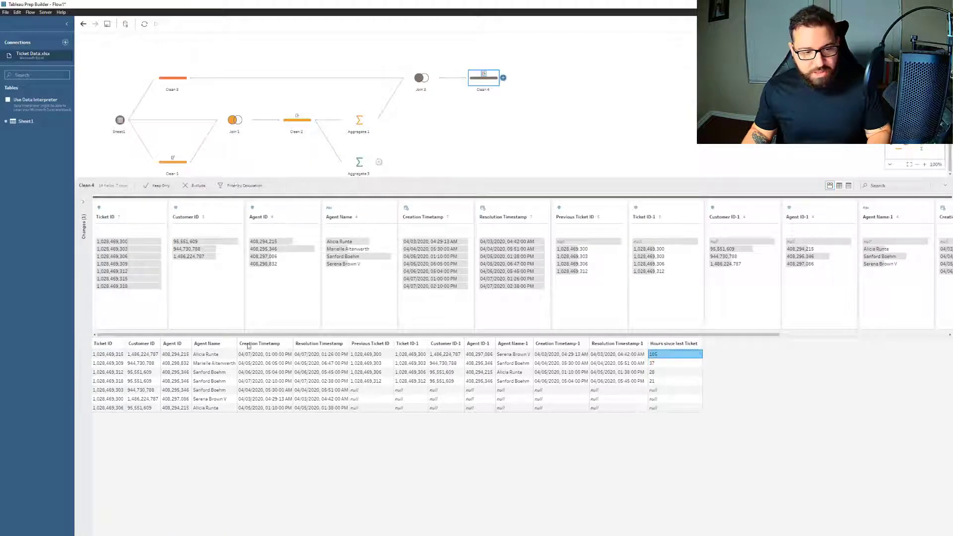
click(664, 381)
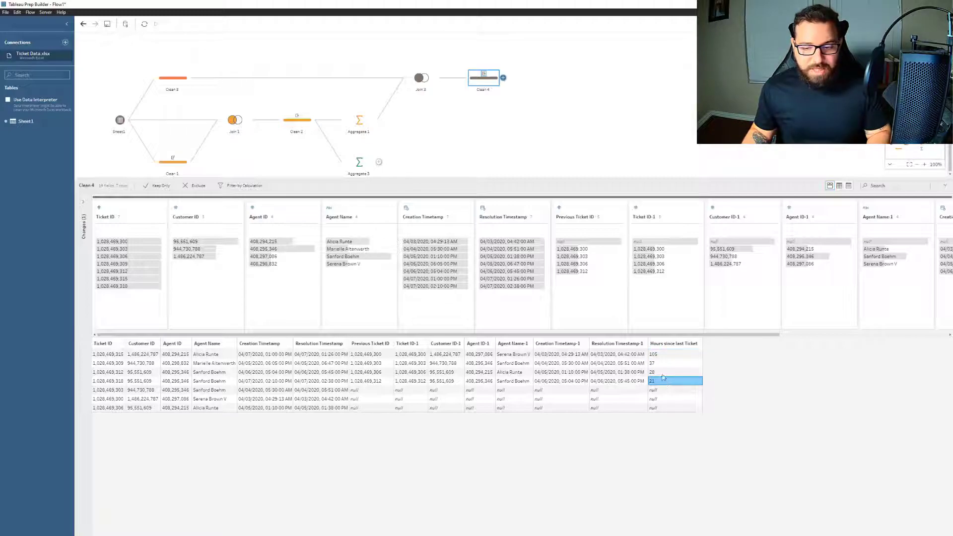
click(662, 367)
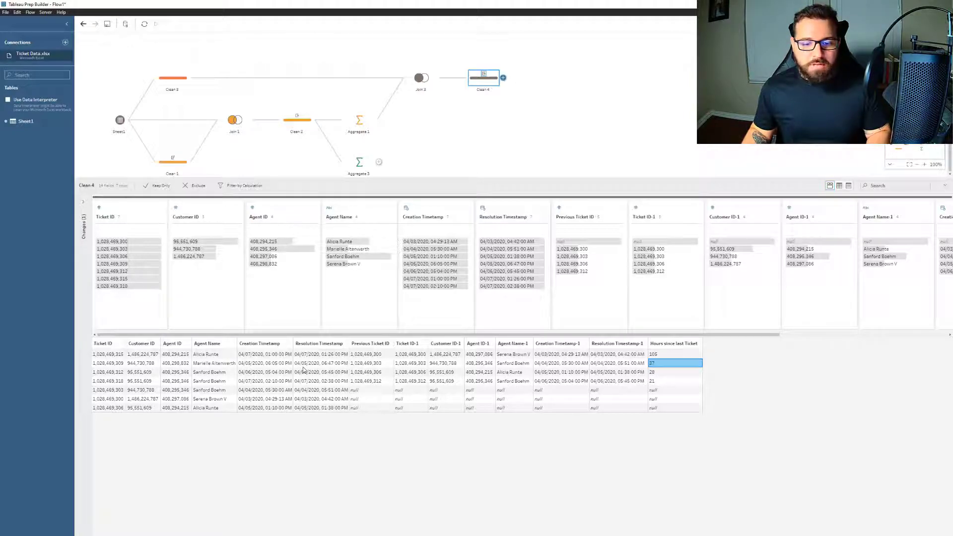
- Add Aggregate 5 after Clean 4, grouped by Agent ID and Agent Name
click(503, 78)
click(518, 104)
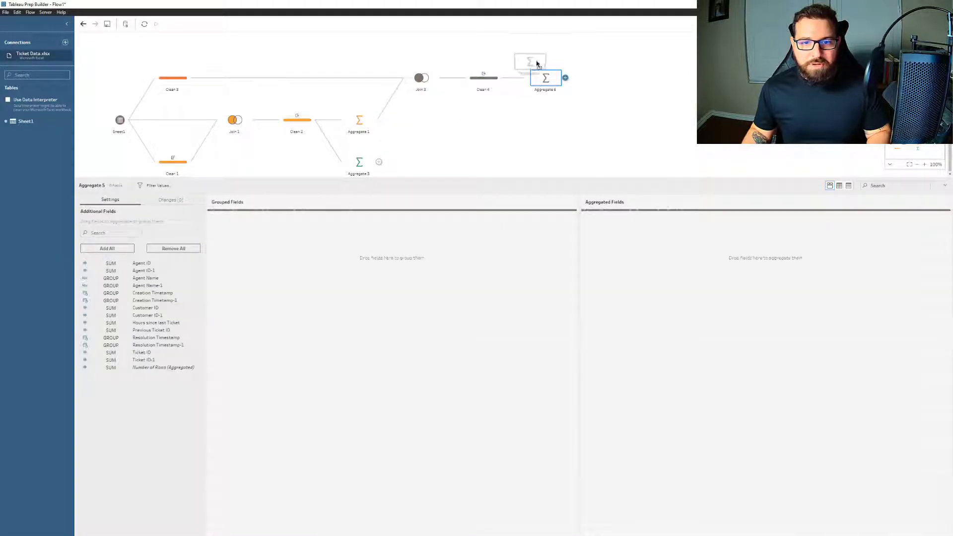
drag(539, 66, 543, 101)
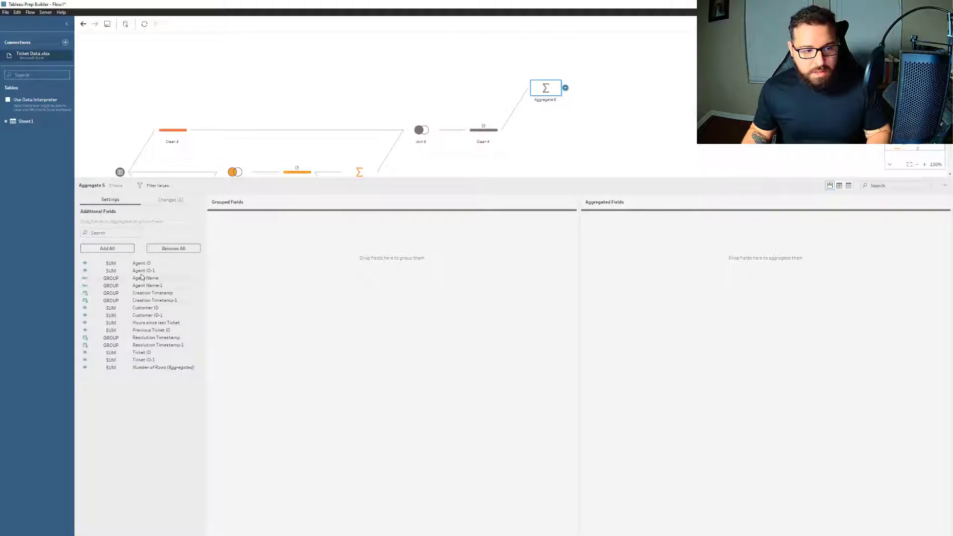
drag(144, 263, 273, 278)
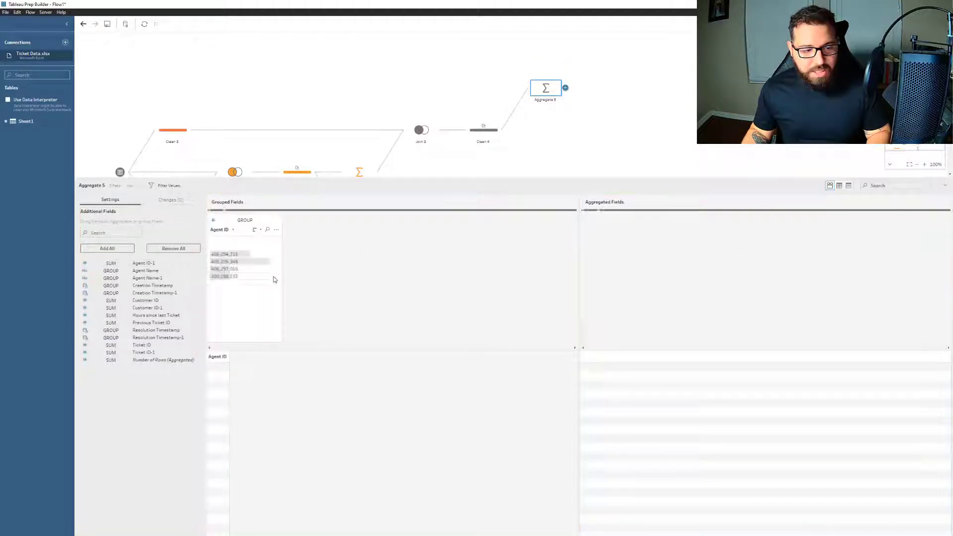
drag(149, 271, 307, 257)
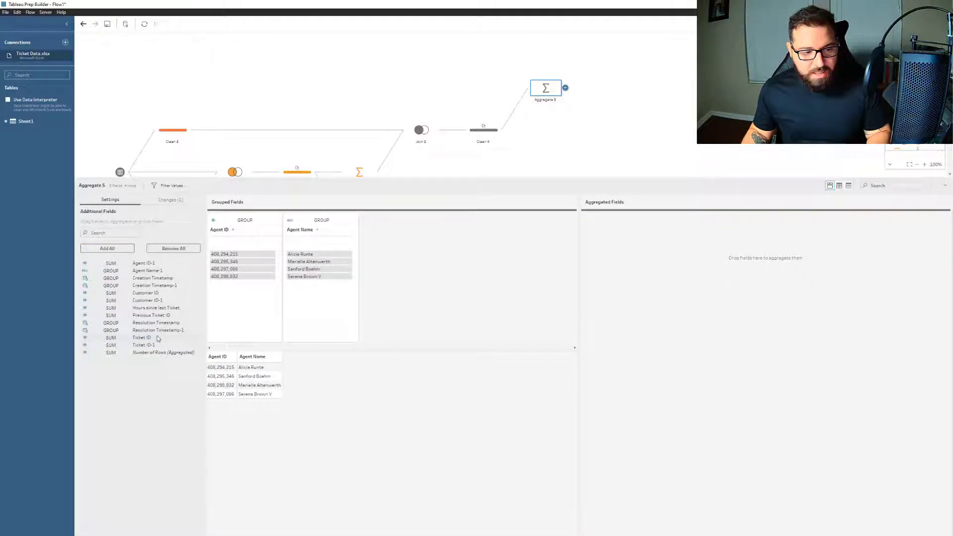
- Count distinct Ticket IDs (CNTD) and rename the measure 'Total Resolutions'
drag(156, 339, 604, 254)
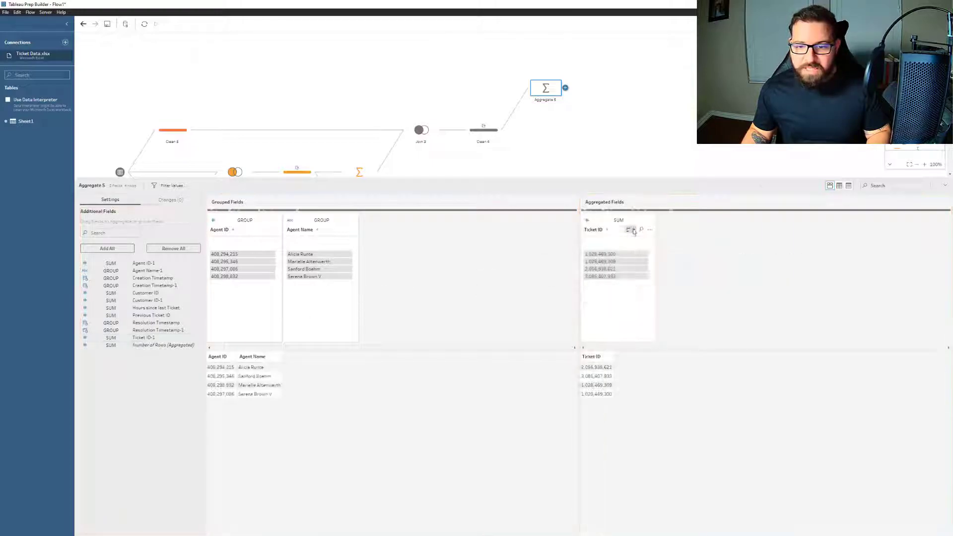
click(621, 221)
click(623, 262)
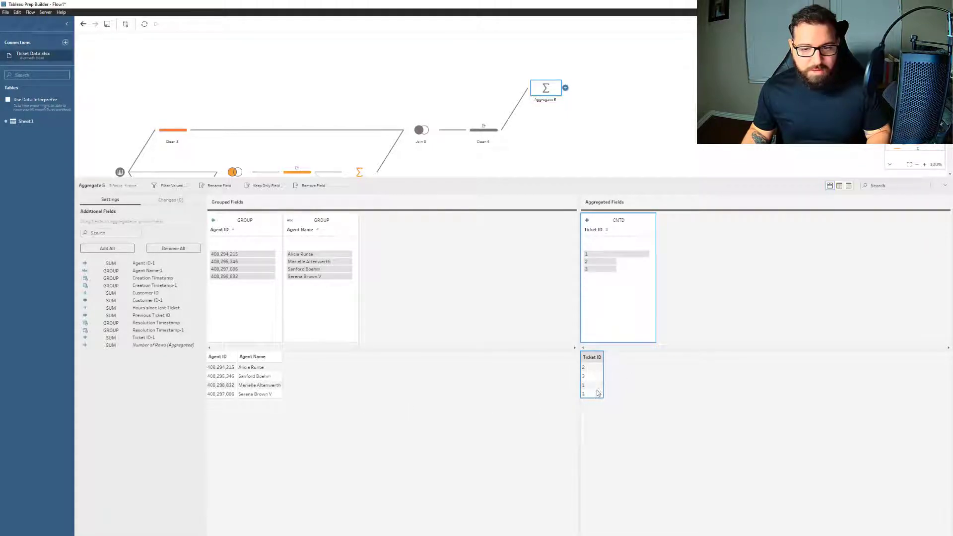
double_click(600, 229)
text(Tota)
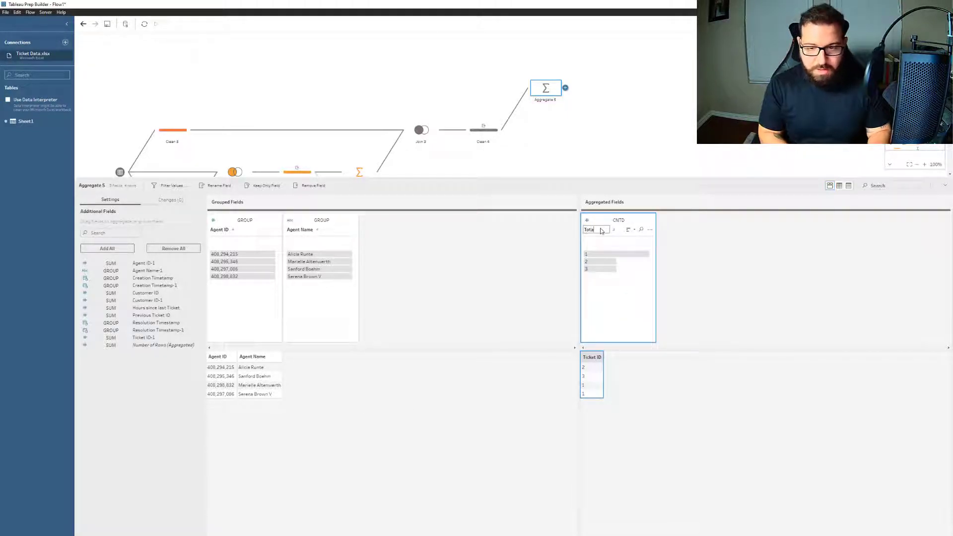
text(l Resolutions)
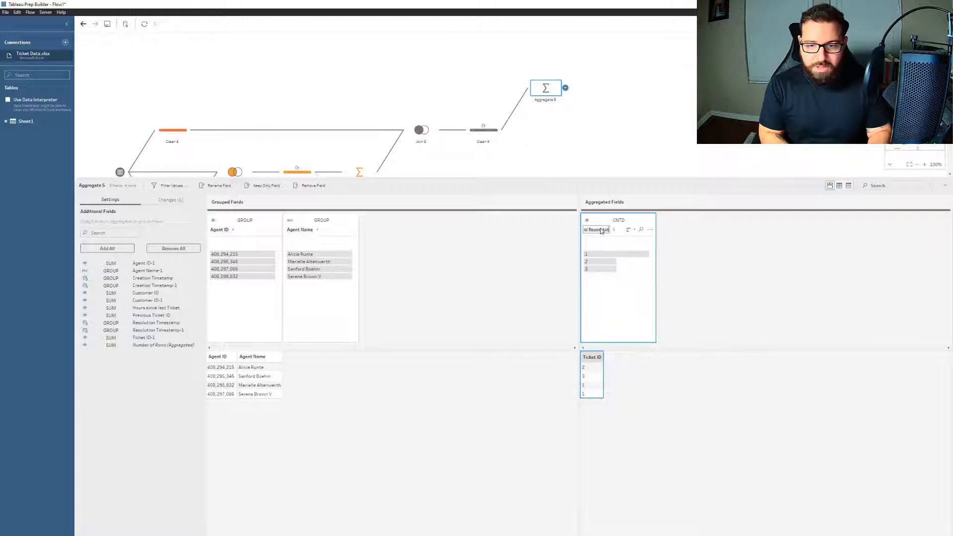
key(Return)
- Add Aggregate 7 after Clean 4, grouping Agent ID-1 and Agent Name-1 and counting distinct Ticket ID-1
click(503, 130)
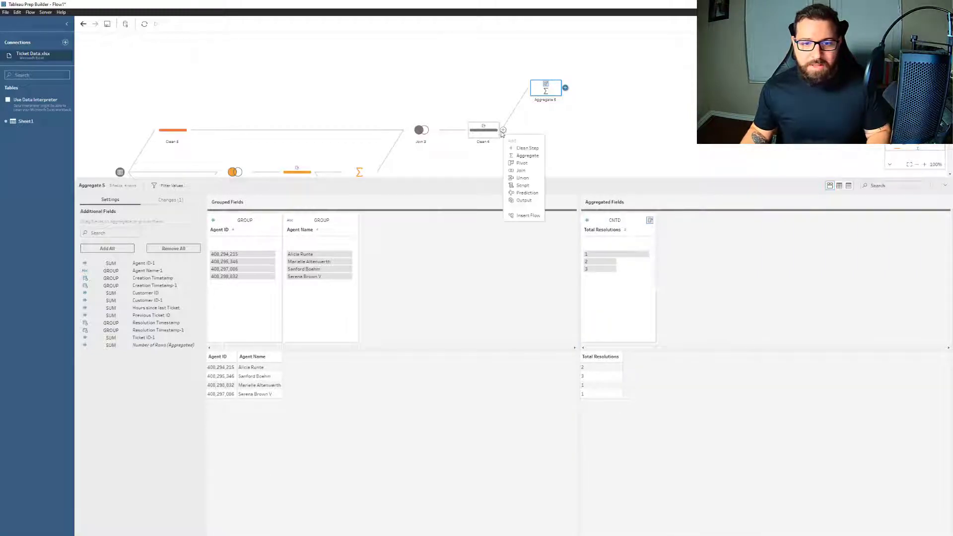
click(526, 156)
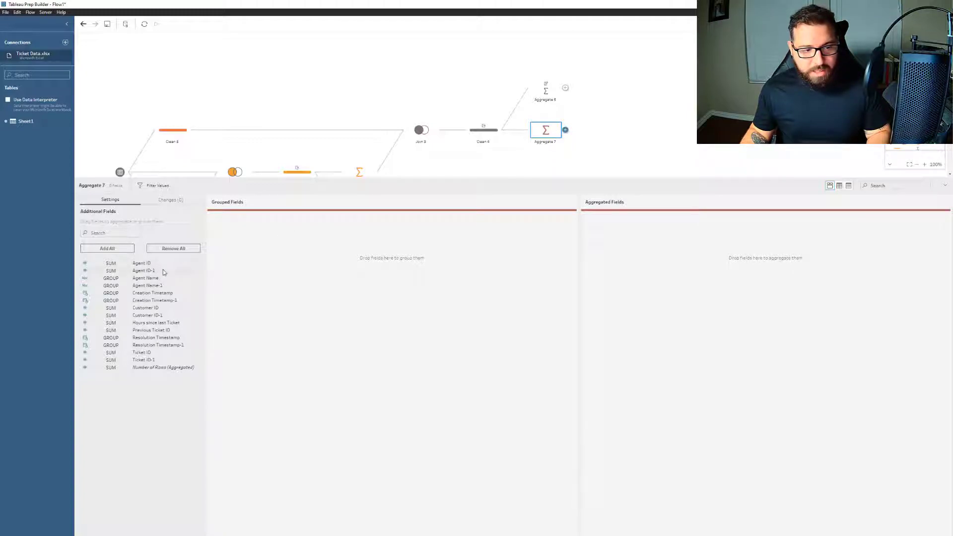
drag(165, 273, 273, 247)
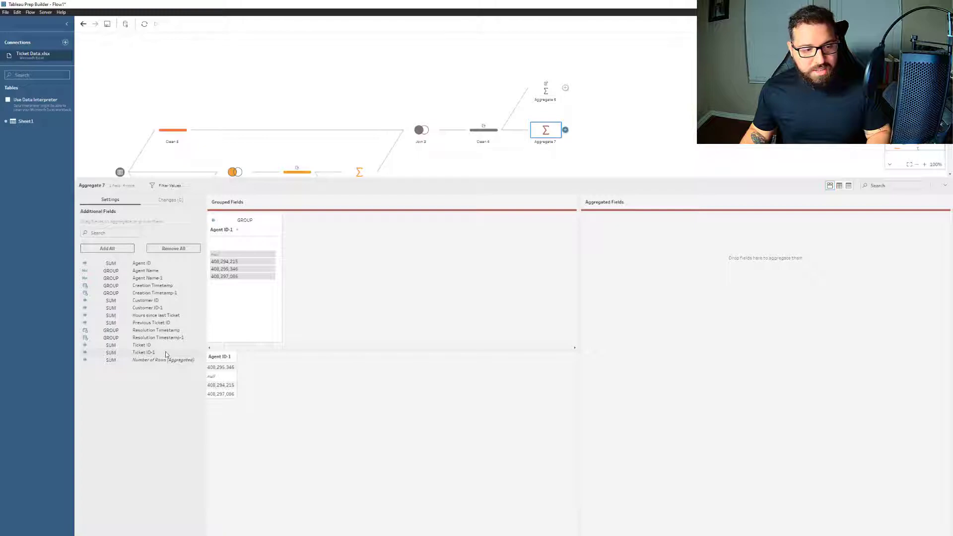
drag(165, 354, 650, 256)
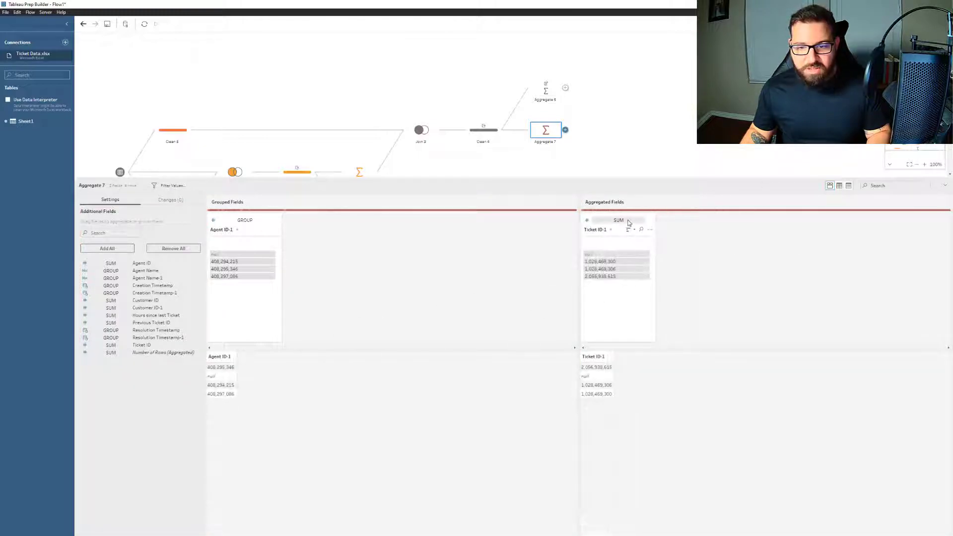
click(628, 223)
click(622, 261)
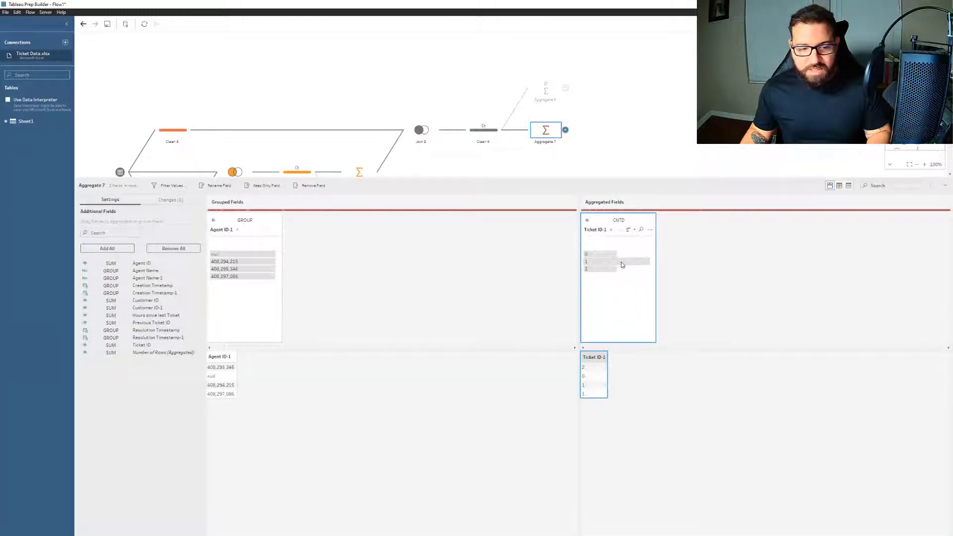
drag(147, 278, 320, 261)
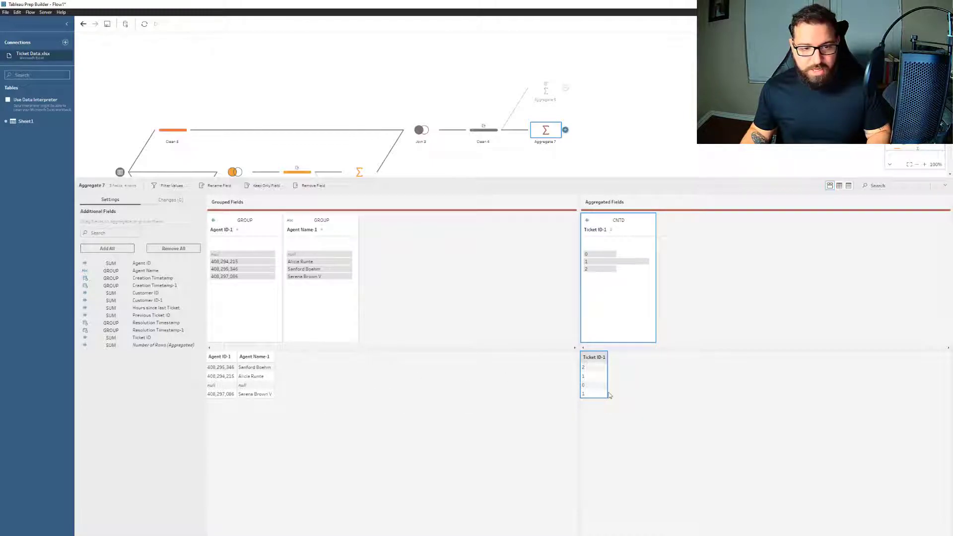
- Rename the Ticket ID-1 count 'Unsuccessful Resolutions' and bring back Clean 4's data
double_click(594, 229)
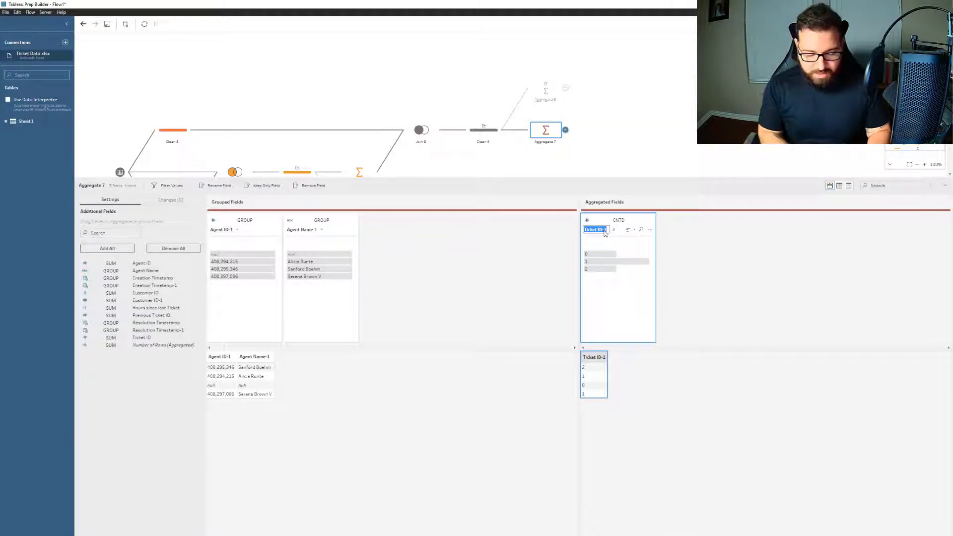
text(Unsucs)
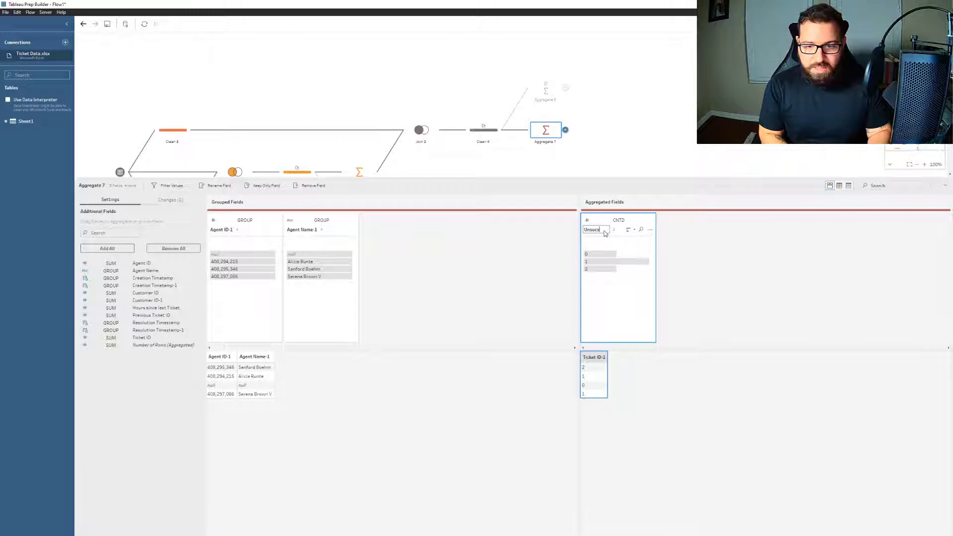
text(cessful Reso)
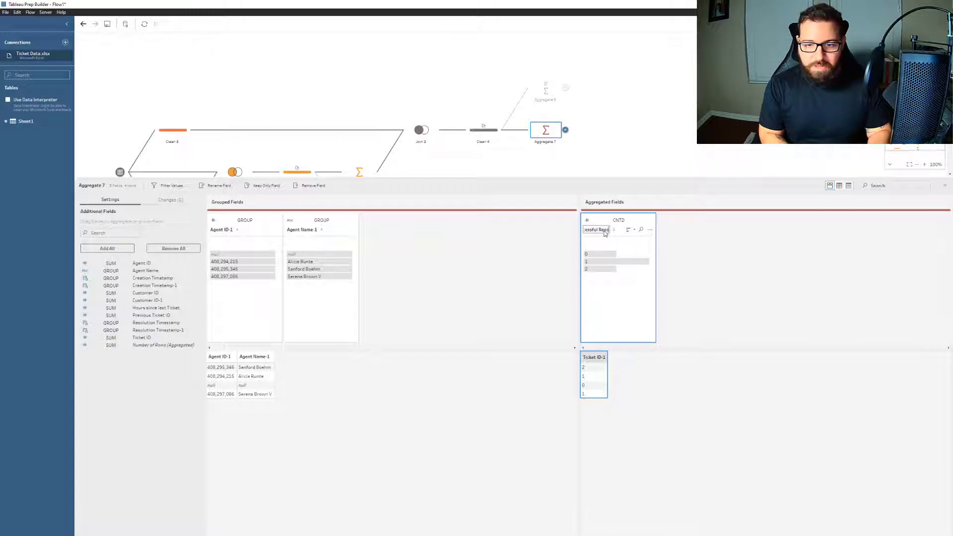
text(lutions)
key(Return)
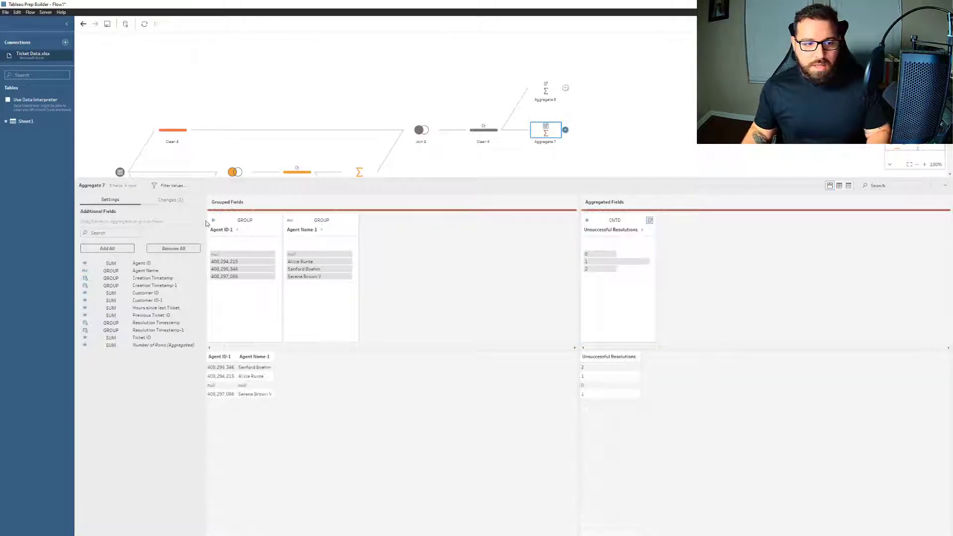
click(480, 131)
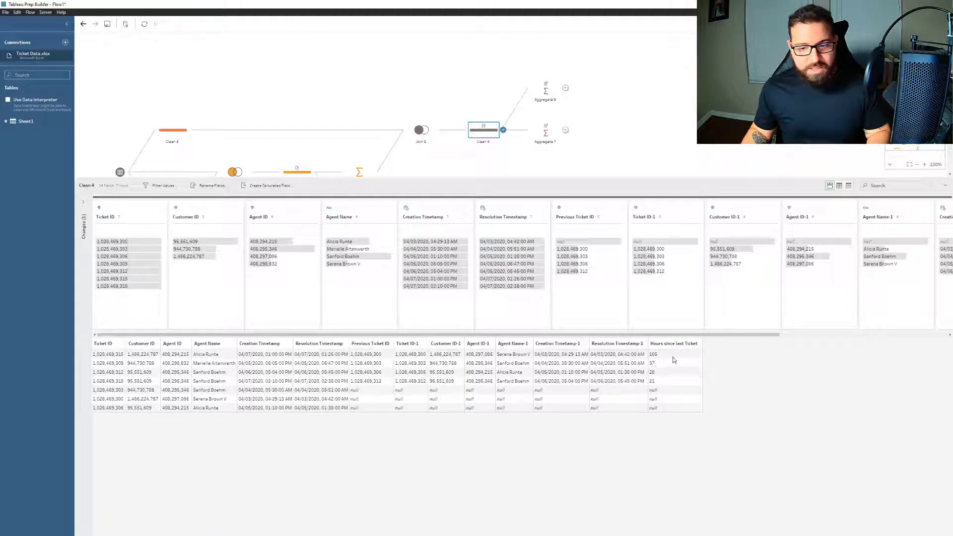
- Start a calculated field in Clean 4 named 'Unsuccessful Resolutions'
click(268, 185)
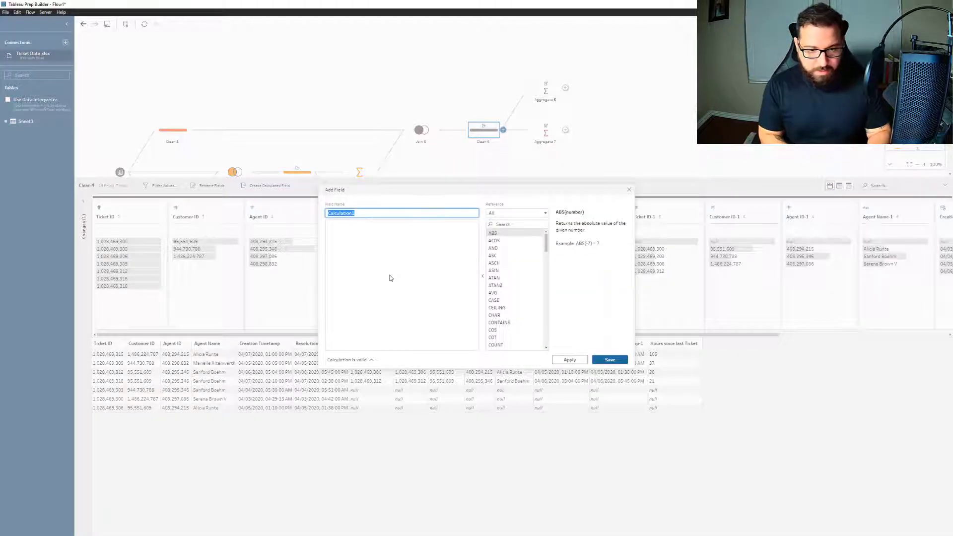
text(Ur)
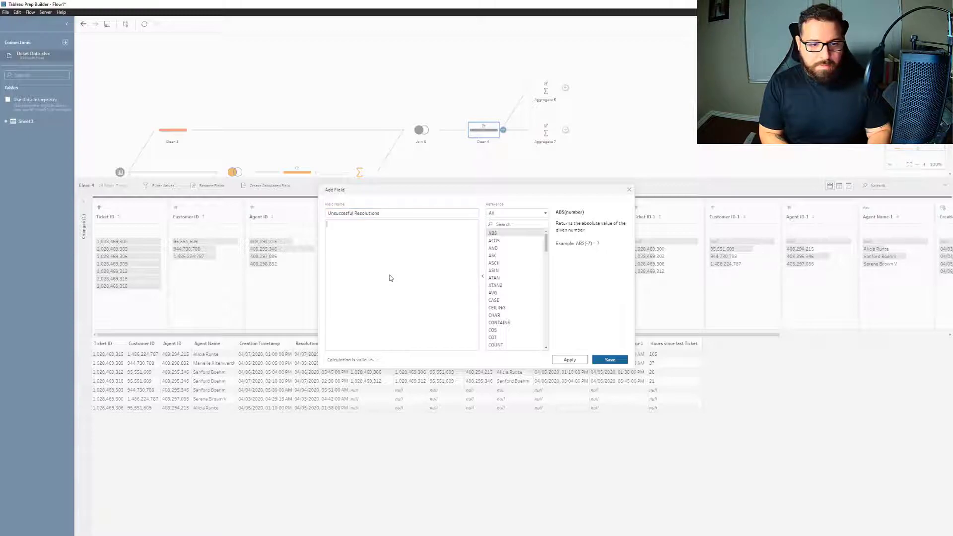
key(ctrl+a)
text(a)
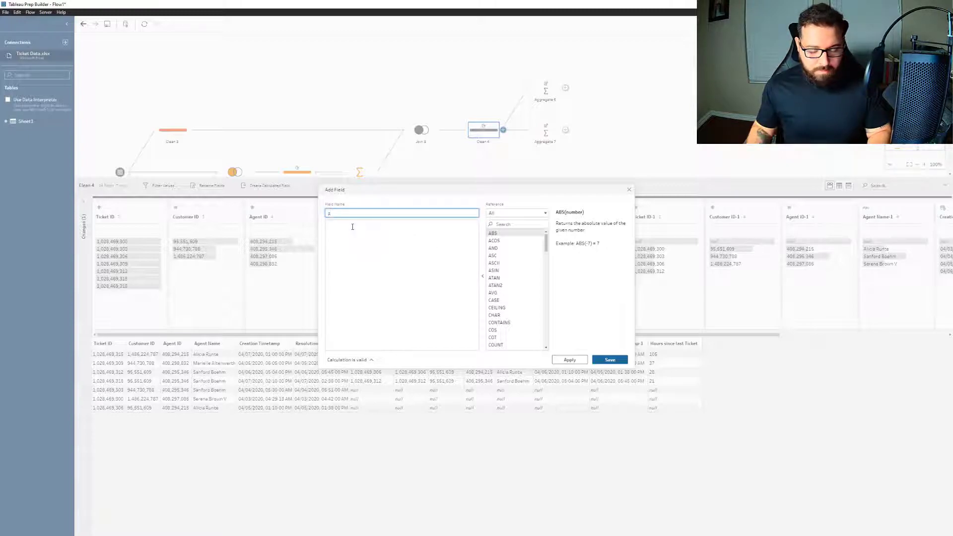
text(nsuccessful)
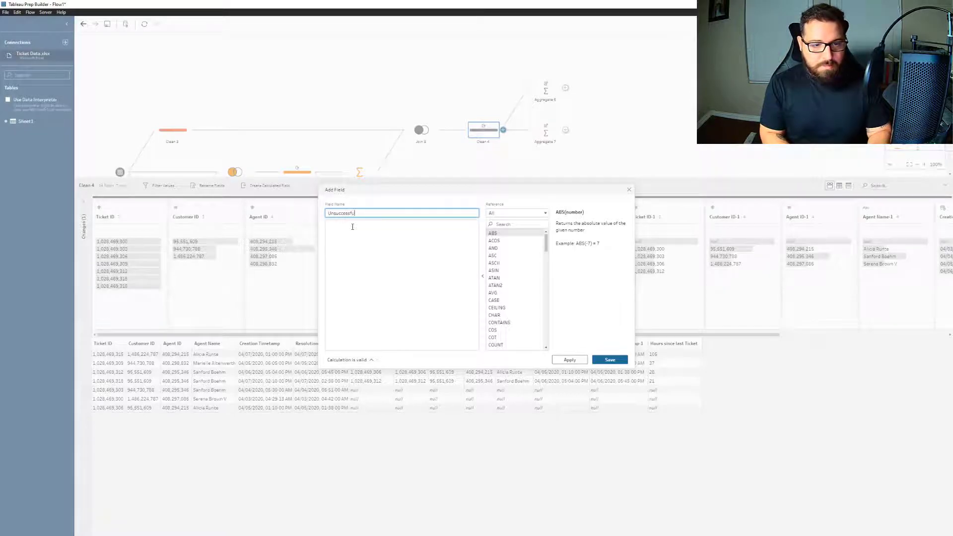
text( Resolutions)
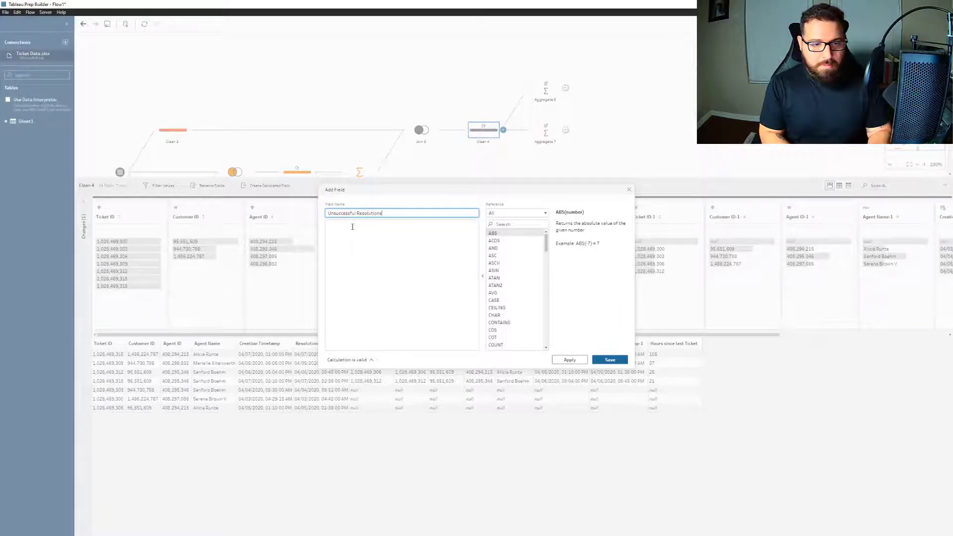
- Save the formula IF [Hours since last Ticket] < 72 THEN 1 END and move the field to the last column
click(352, 226)
text(IF [Hours since last Ticket])
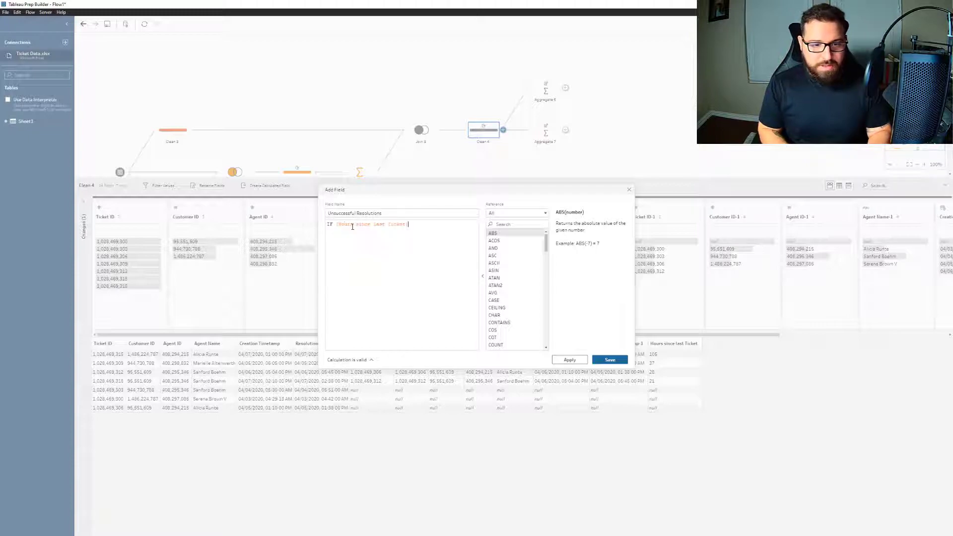
text( >)
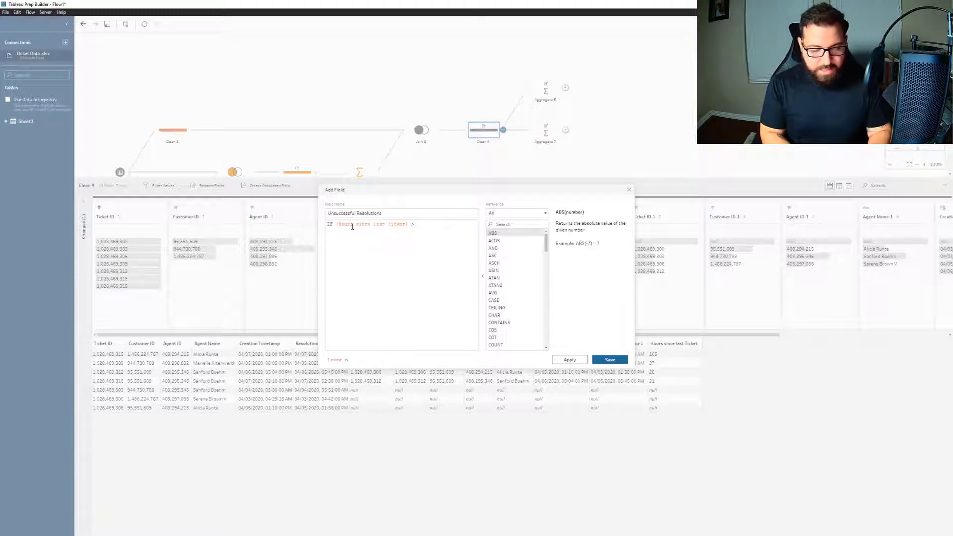
key(BackSpace)
key(BackSpace)
text(<)
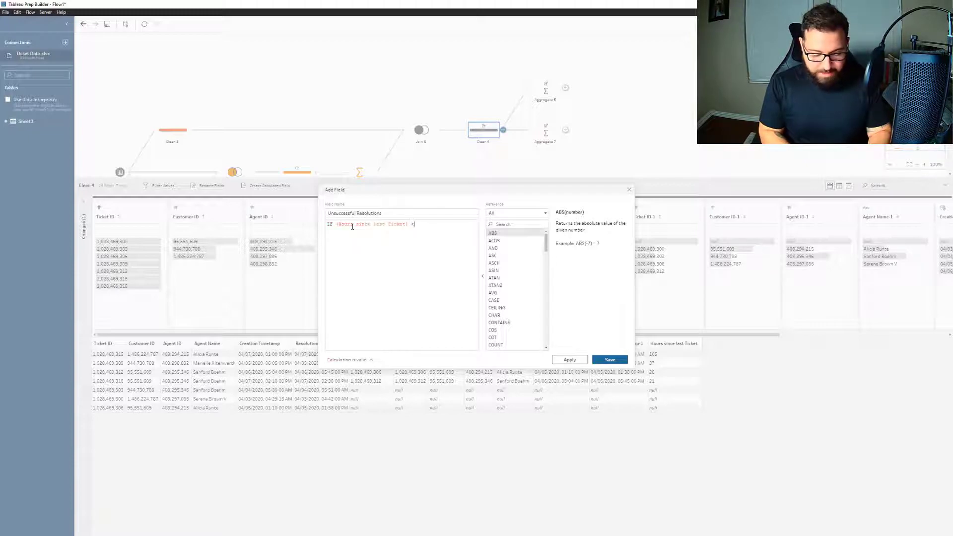
text( 72)
key(Return)
text(THEN 1)
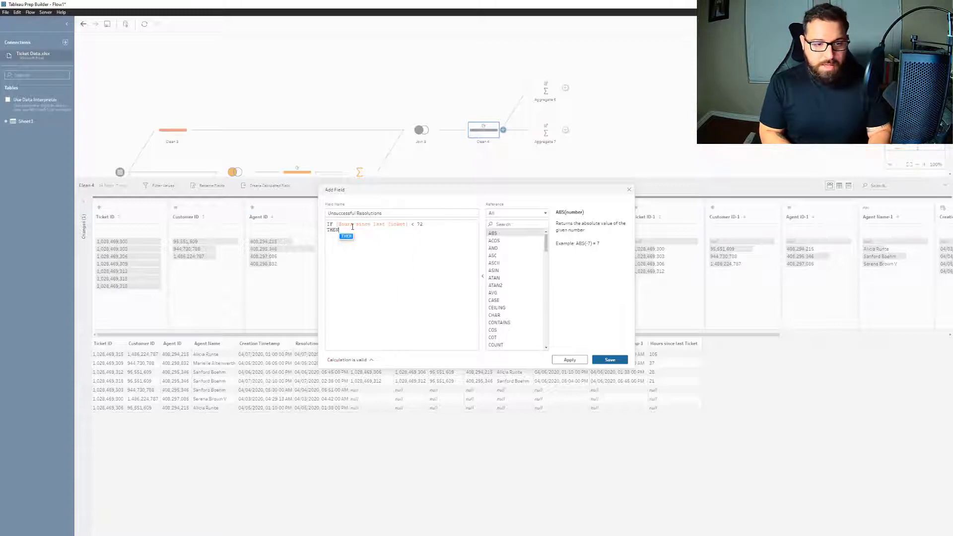
key(Return)
text(END)
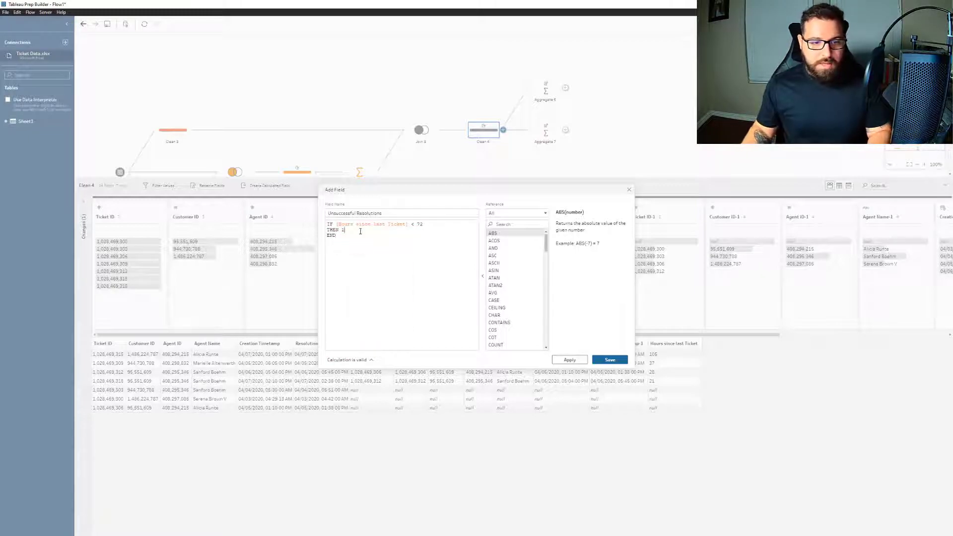
click(615, 359)
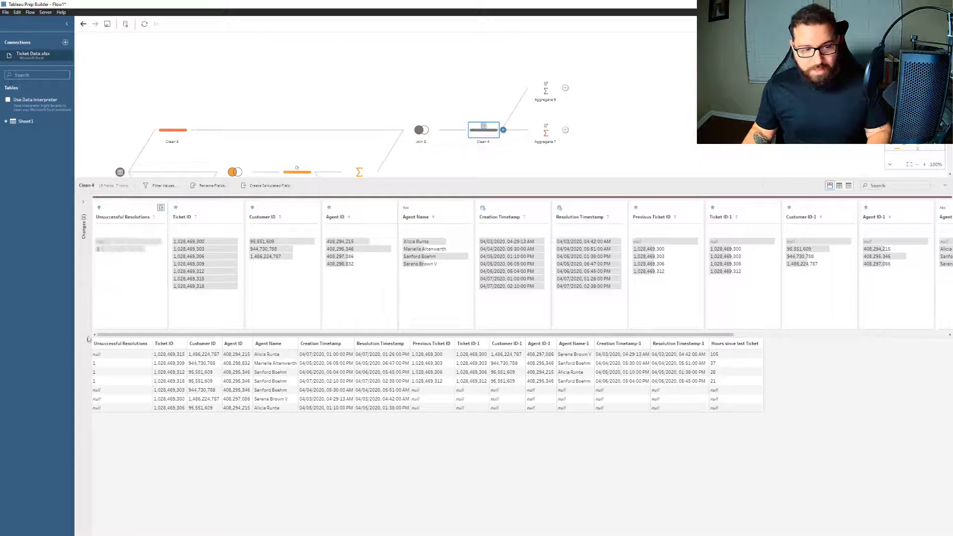
drag(121, 344, 763, 345)
- In Aggregate 7, drop the misnamed count field and delete its Rename change
click(546, 132)
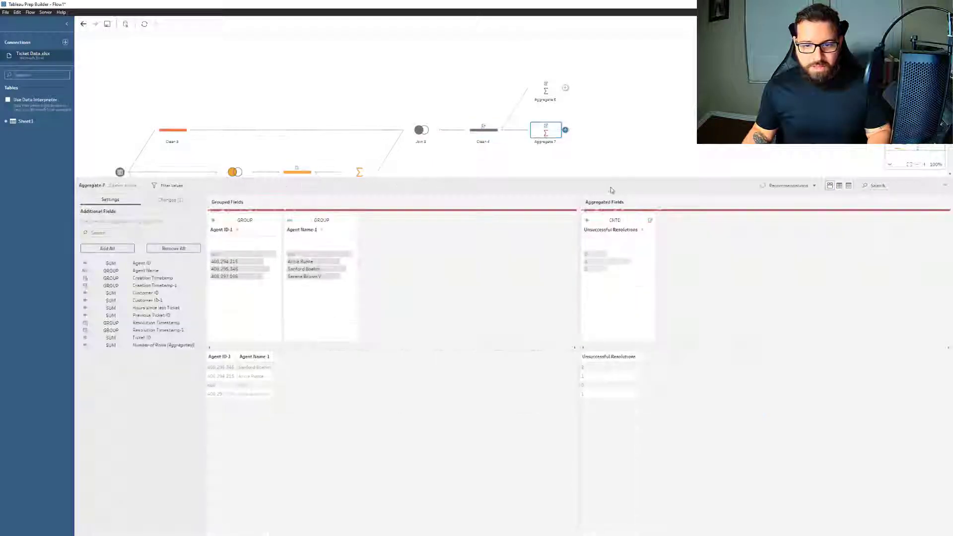
click(632, 228)
click(650, 355)
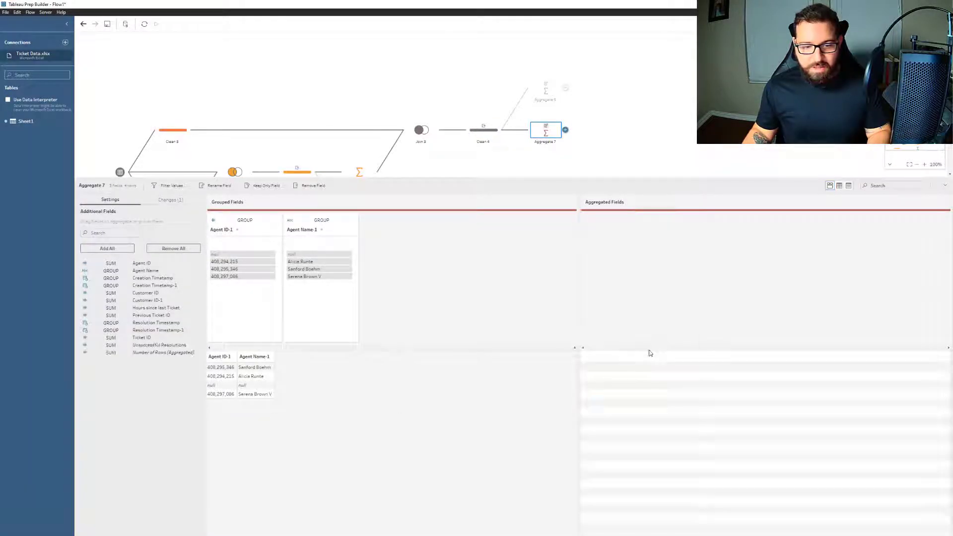
drag(164, 344, 628, 287)
click(171, 199)
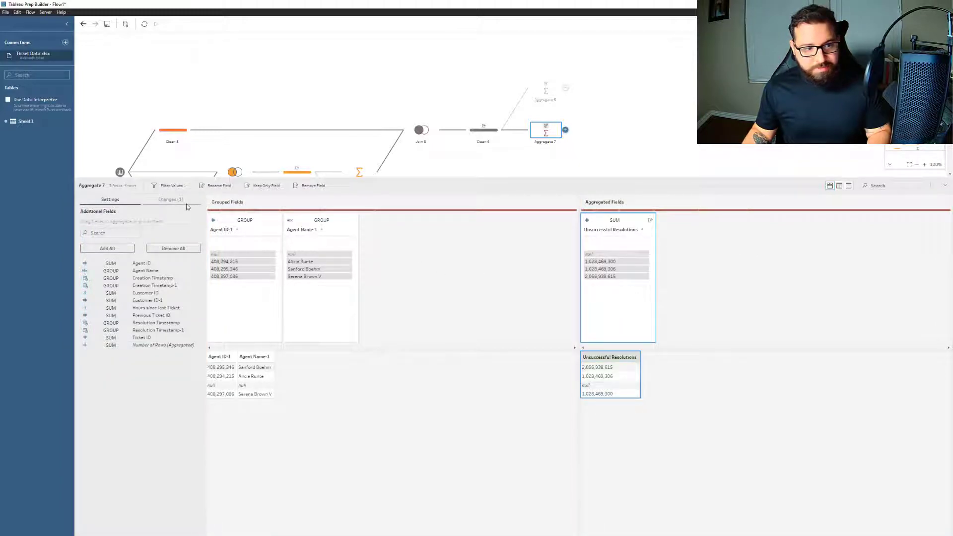
click(197, 222)
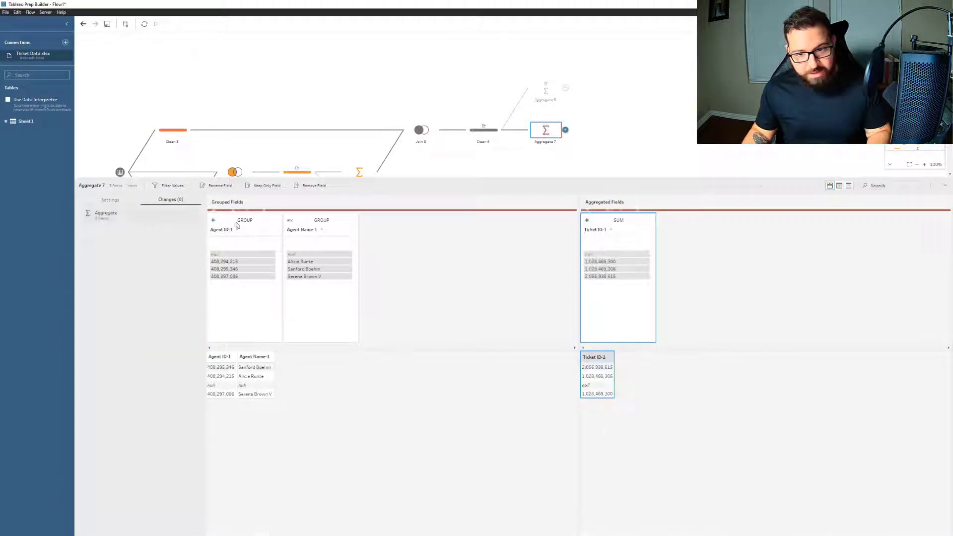
- Remove Ticket ID-1 and sum Unsuccessful Resolutions per agent, checking against Clean 4's data
right_click(619, 232)
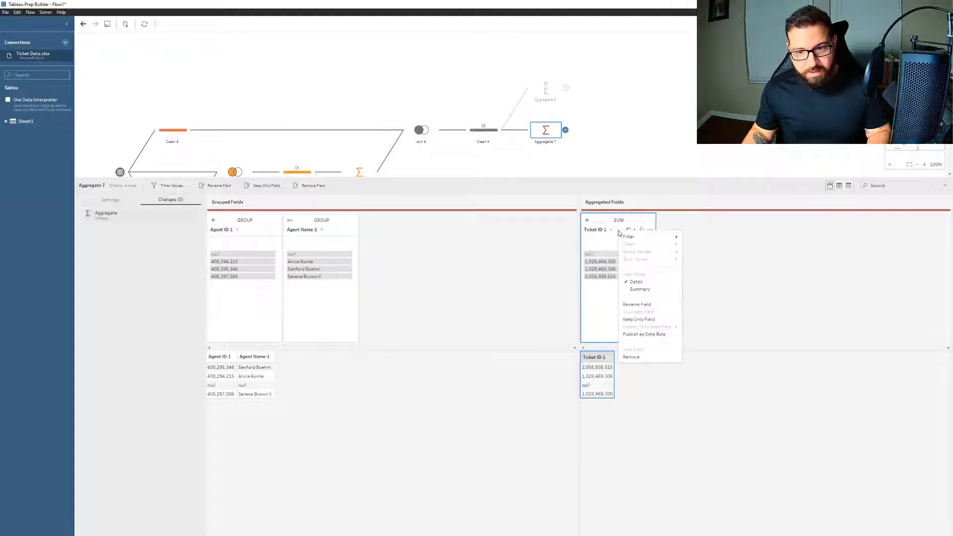
click(632, 357)
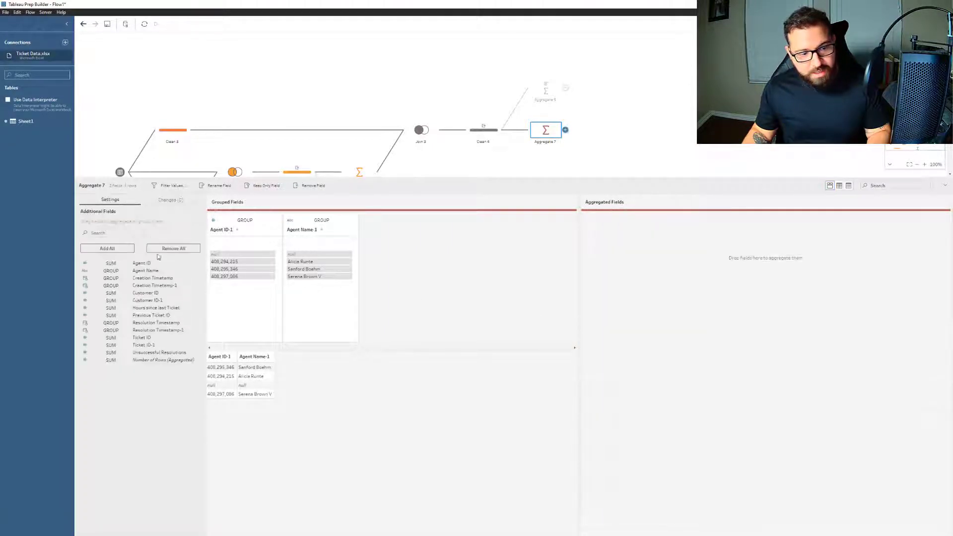
drag(169, 352, 654, 270)
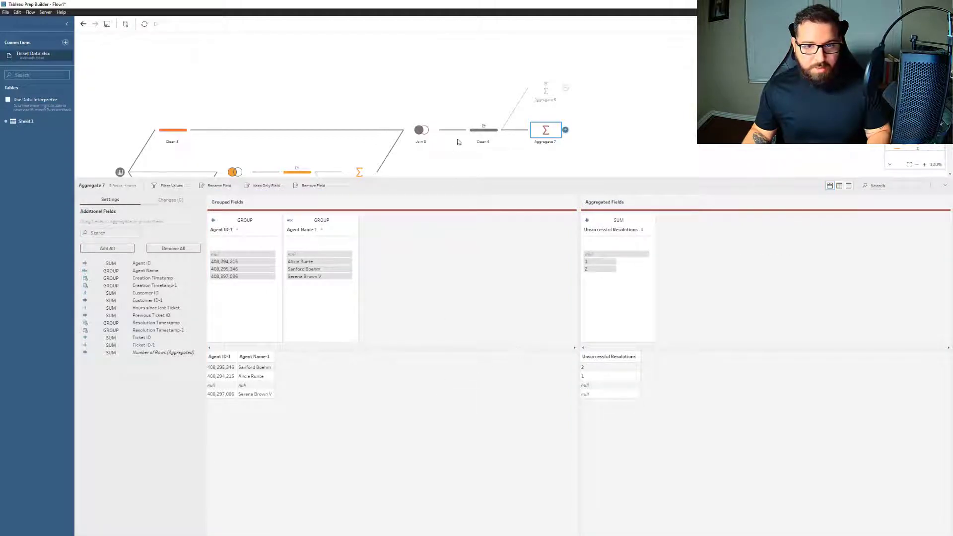
click(483, 131)
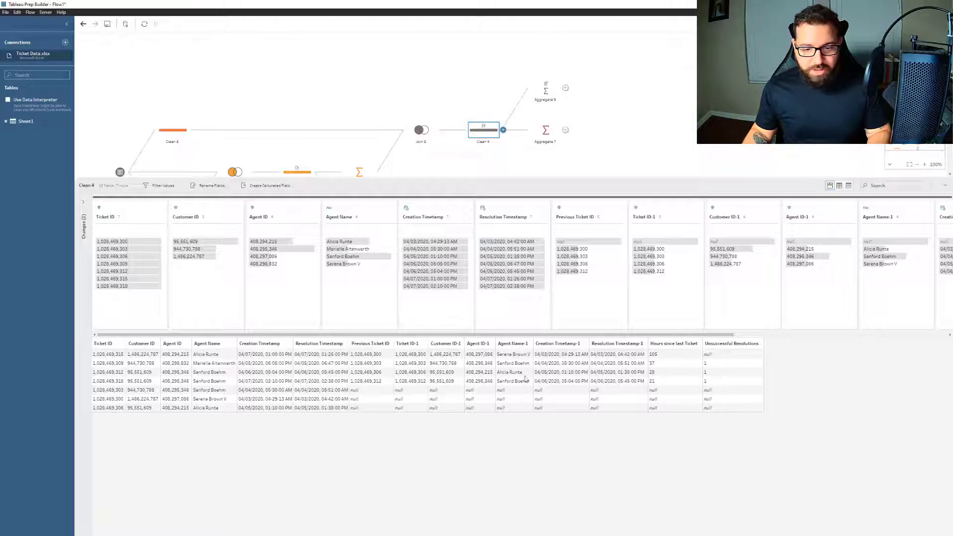
click(545, 130)
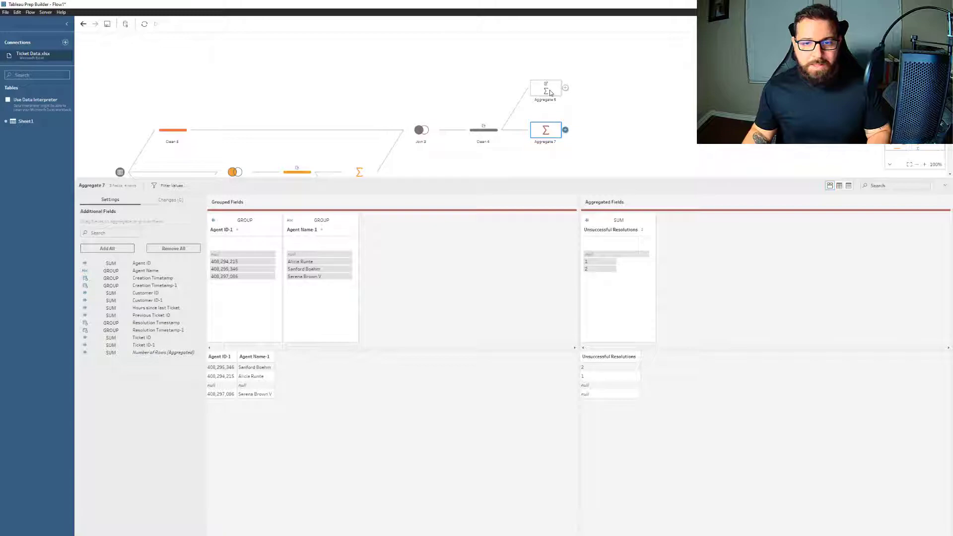
- Right-join Aggregate 5 with Aggregate 7 and place Unsuccessful Resolutions beside Total Resolutions
drag(550, 93, 569, 132)
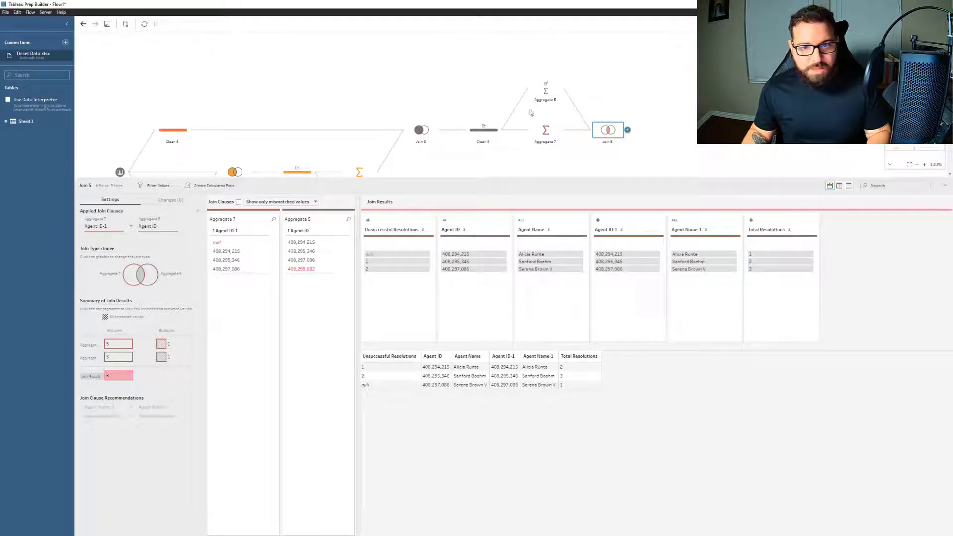
click(154, 279)
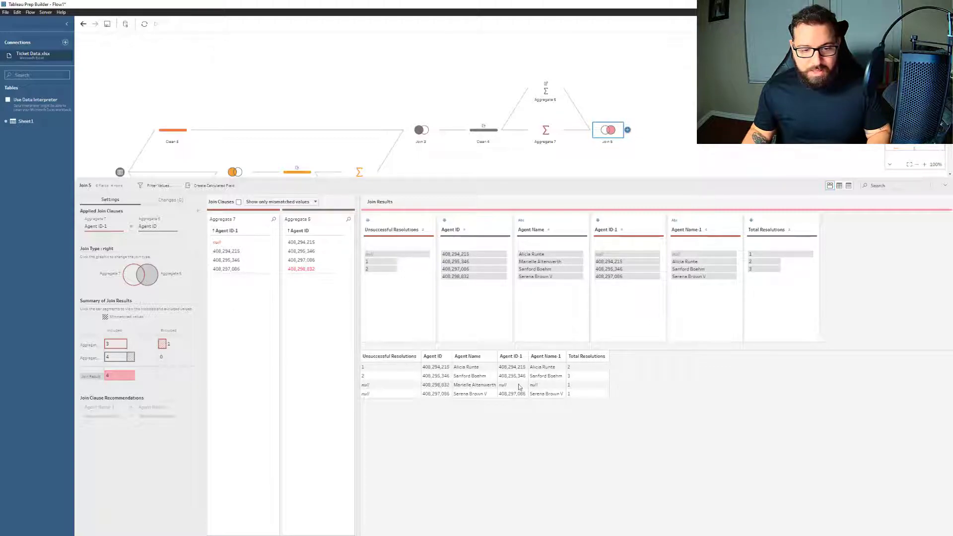
click(412, 360)
click(546, 367)
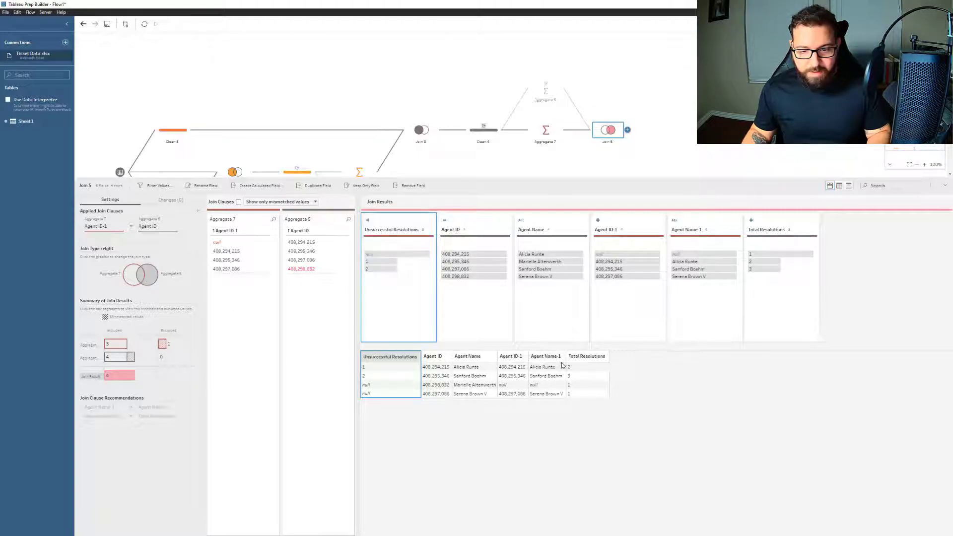
drag(392, 357, 620, 362)
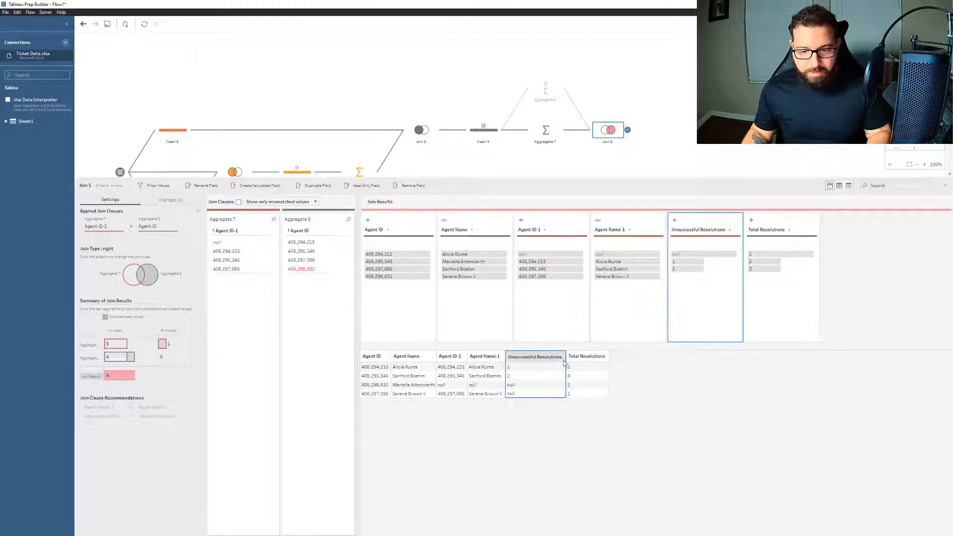
- Remove the duplicate Agent ID-1 and Agent Name-1 columns and review an agent's resolution counts
click(576, 226)
ctrl+click(628, 223)
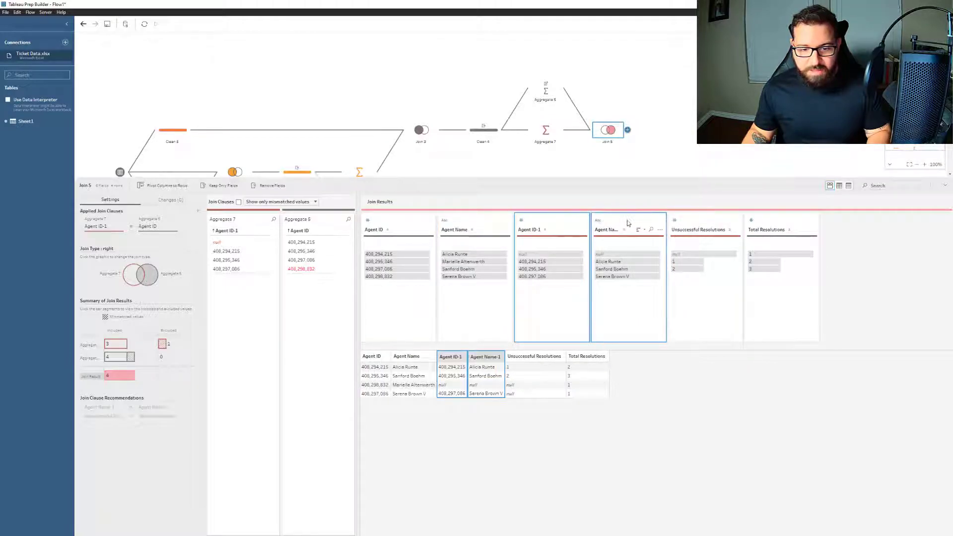
right_click(628, 223)
click(648, 264)
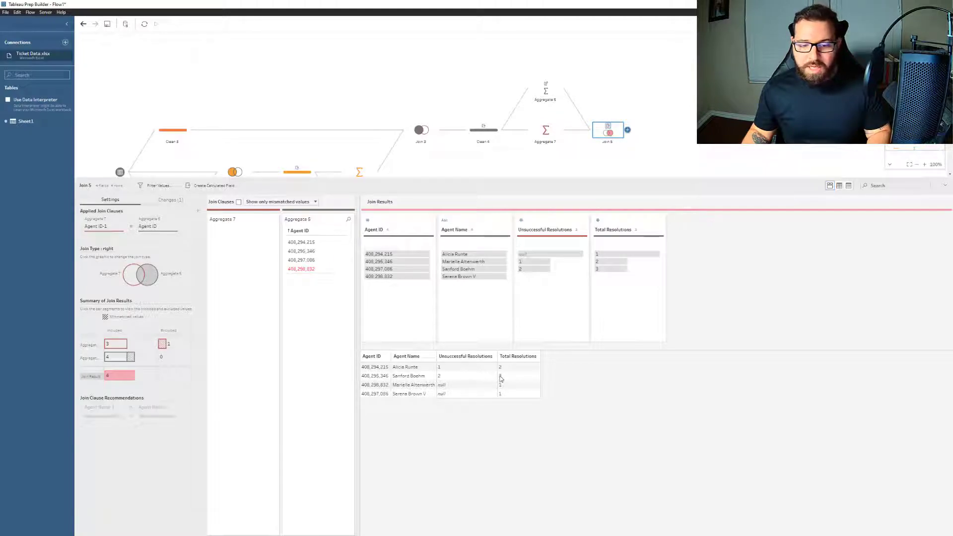
click(524, 379)
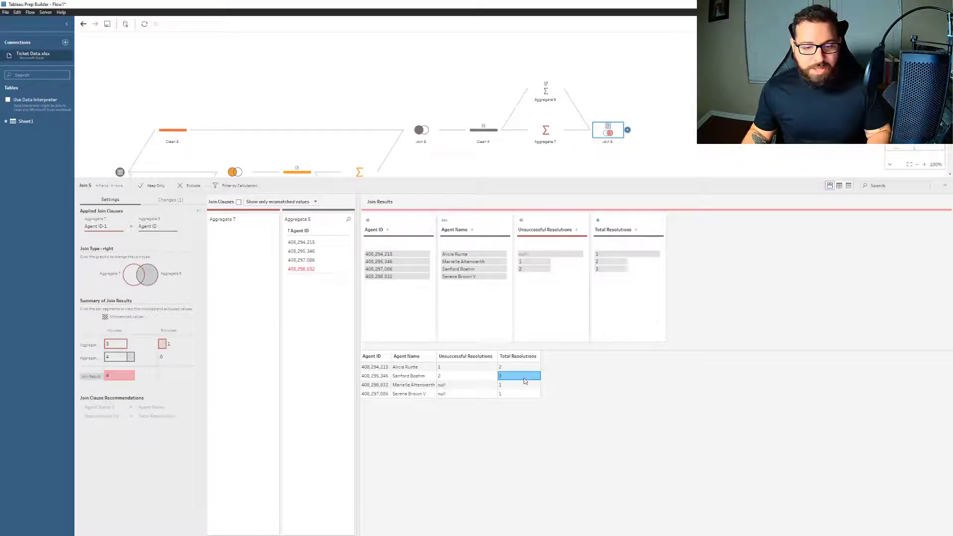
click(476, 378)
click(464, 378)
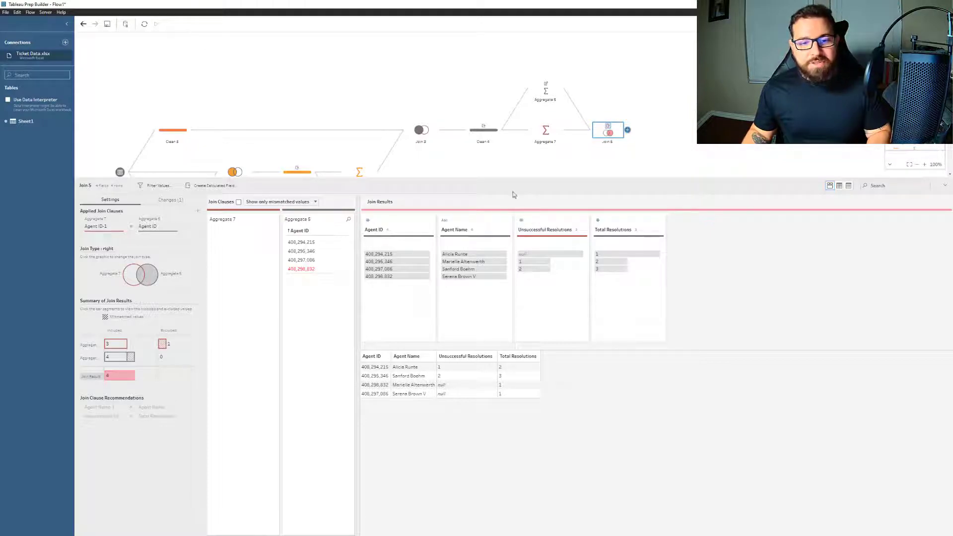
- Drag the pane splitter down to show the whole flow from Sheet1 to Join 5
drag(514, 177, 528, 256)
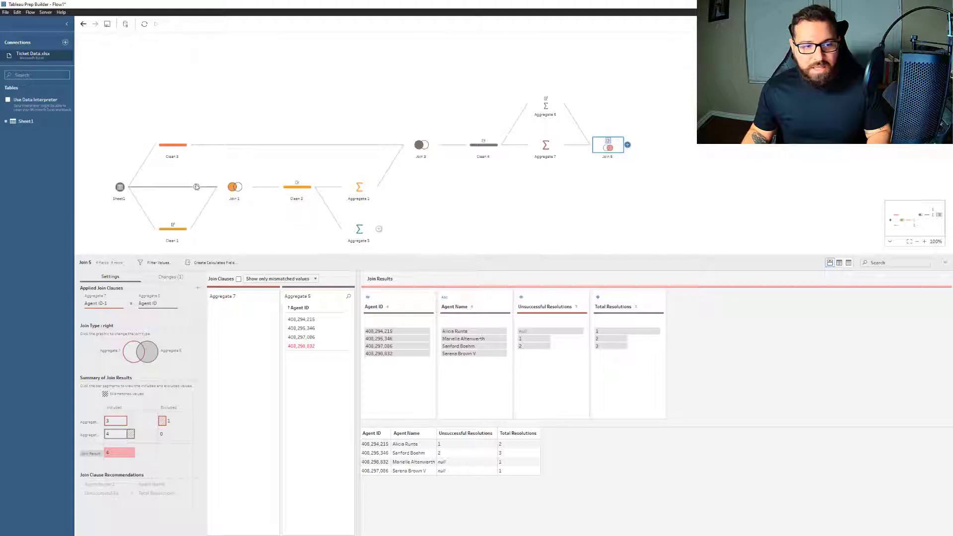